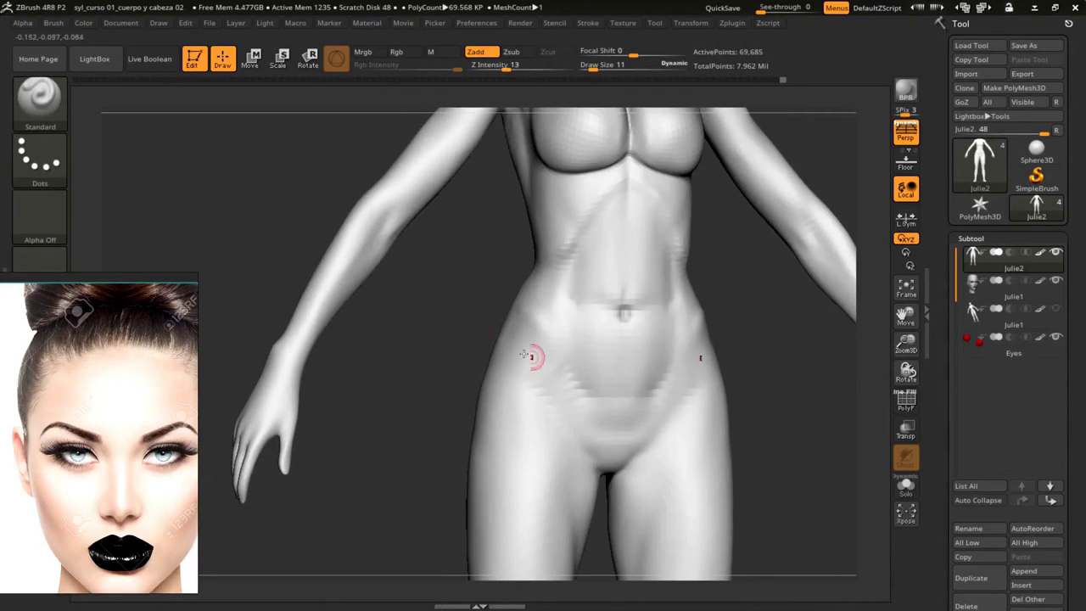
Raise the body one subdivision level and refine the lower abdomen and pelvis with the Standard and Smooth brushes
mouse_move(502, 342)
mouse_down()
mouse_move(459, 331)
mouse_move(540, 311)
mouse_move(515, 301)
mouse_move(522, 341)
mouse_up()
key(space)
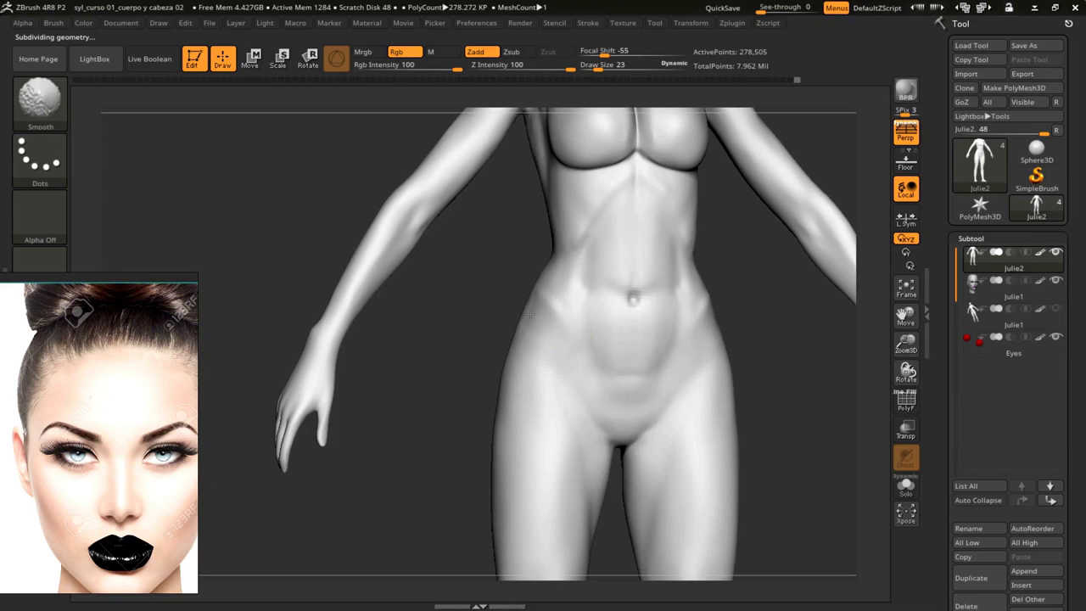
drag(489, 298, 516, 310)
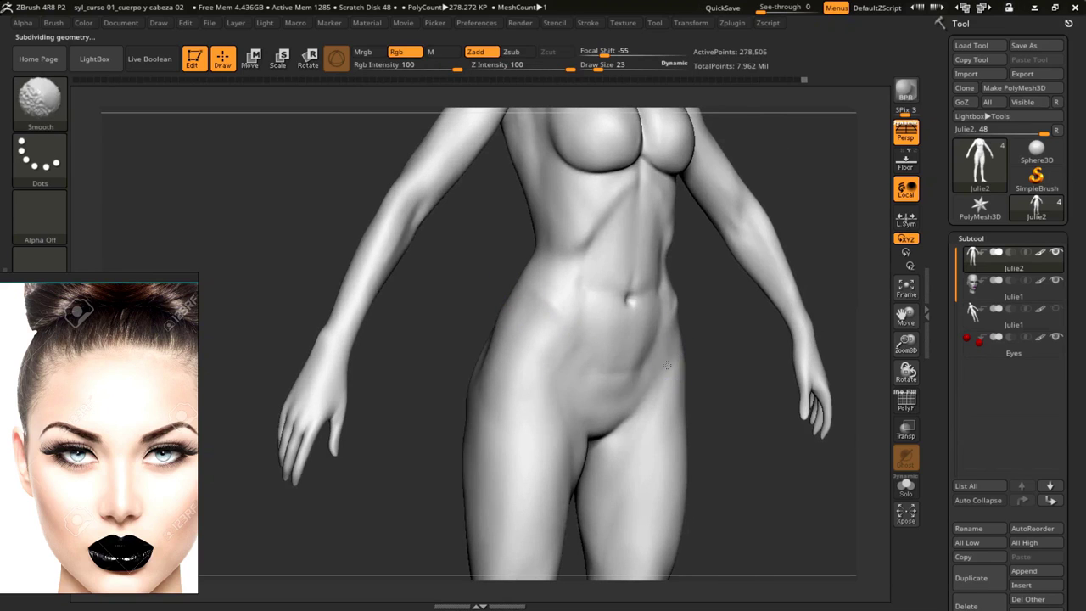
drag(440, 346, 423, 306)
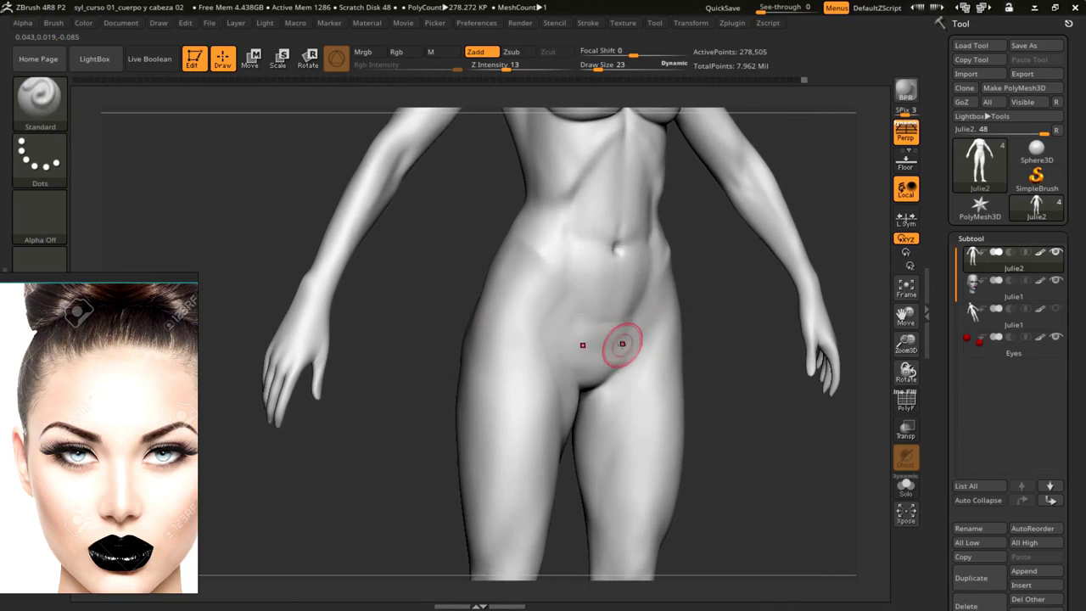
key(space)
drag(622, 343, 637, 376)
mouse_move(739, 416)
mouse_down()
mouse_move(718, 362)
mouse_move(687, 335)
mouse_up()
Reshape the hips and outer thighs with the Move brush at draw size 69
key(b)
key(m)
key(v)
key(space)
drag(614, 339, 648, 329)
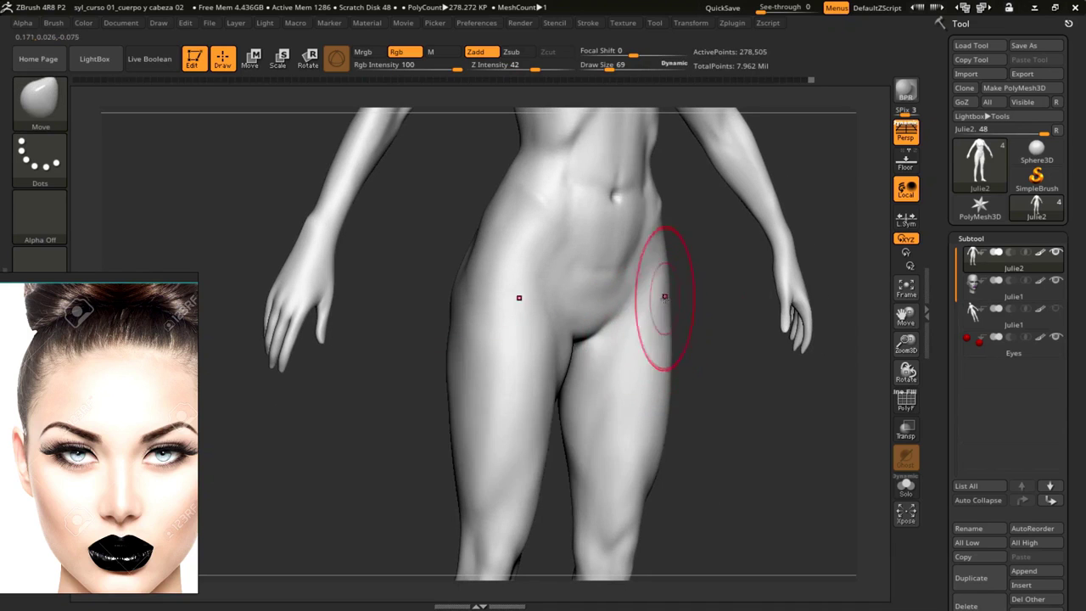
mouse_move(711, 342)
mouse_down()
mouse_move(659, 307)
mouse_move(665, 349)
mouse_up()
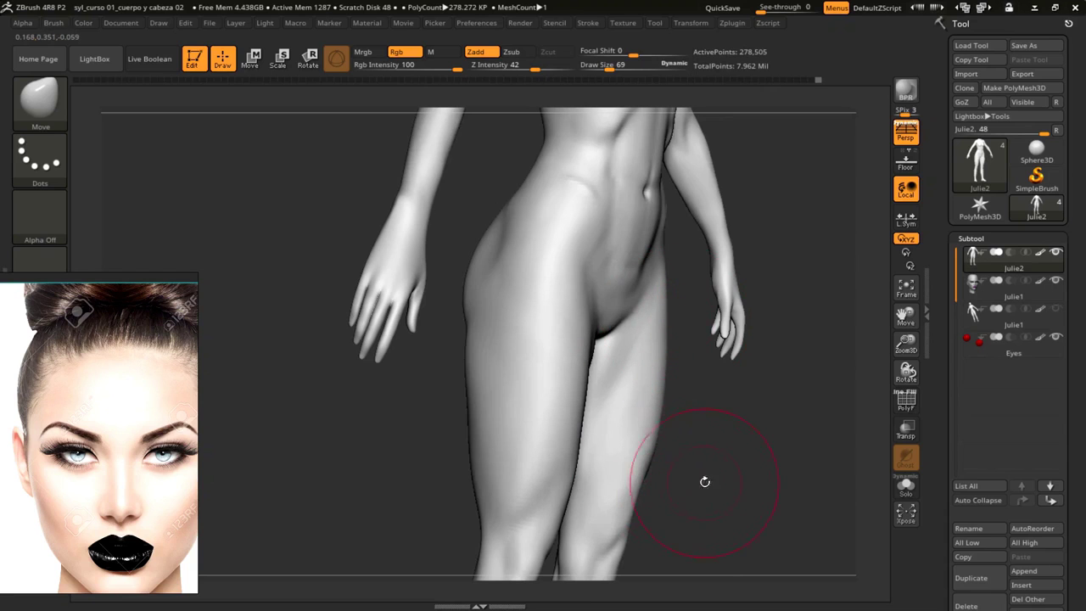
drag(649, 456, 646, 315)
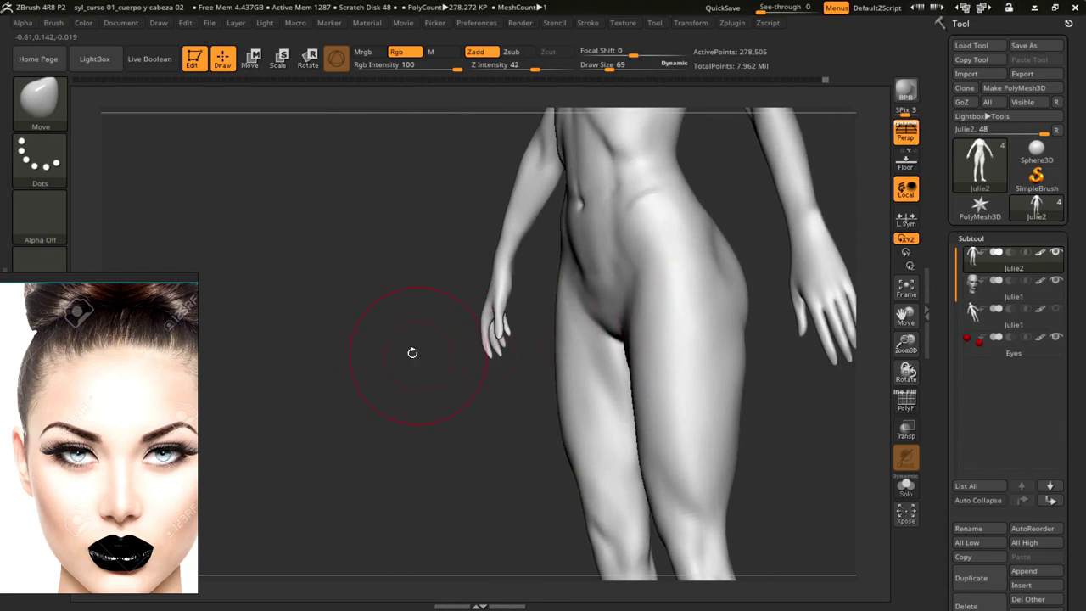
drag(395, 349, 541, 325)
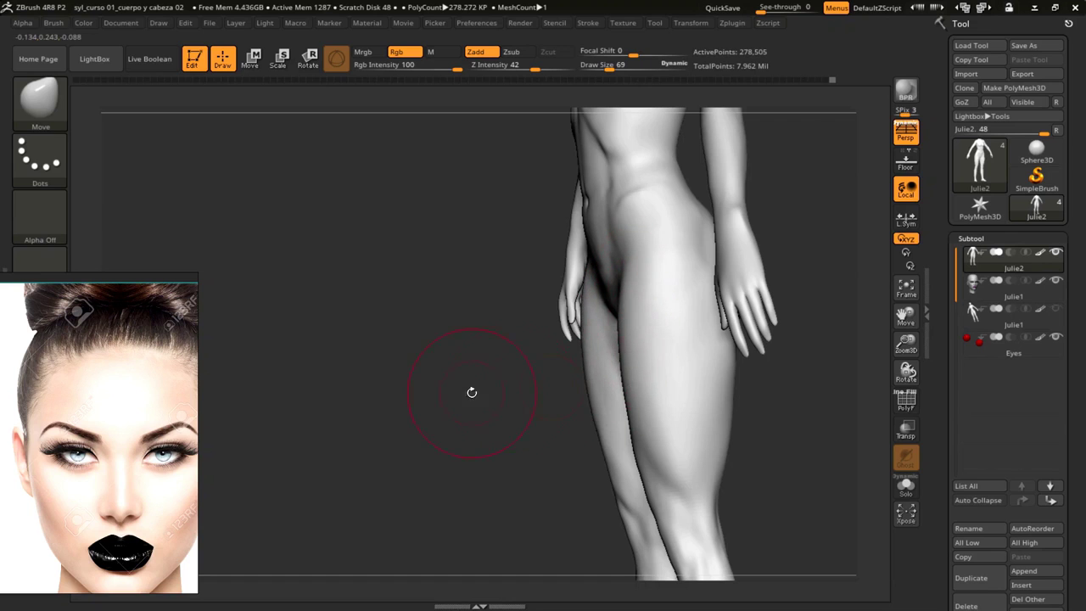
drag(475, 391, 625, 368)
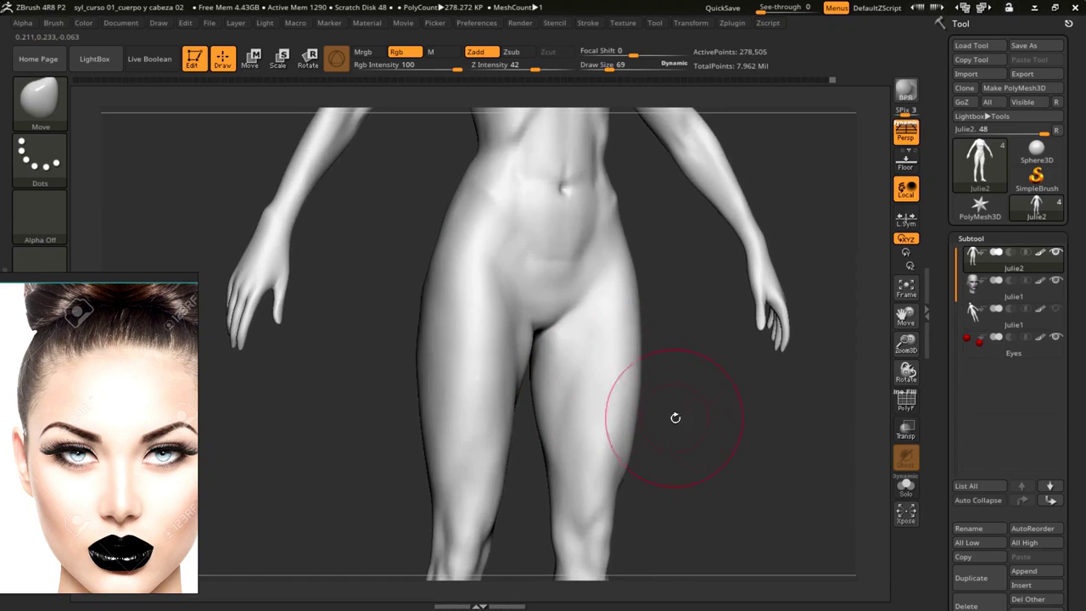
Adjust the hips and pelvis with the Move brush at draw size 80, and smooth the groin at draw size 34
drag(687, 427, 530, 378)
key(space)
drag(624, 286, 620, 287)
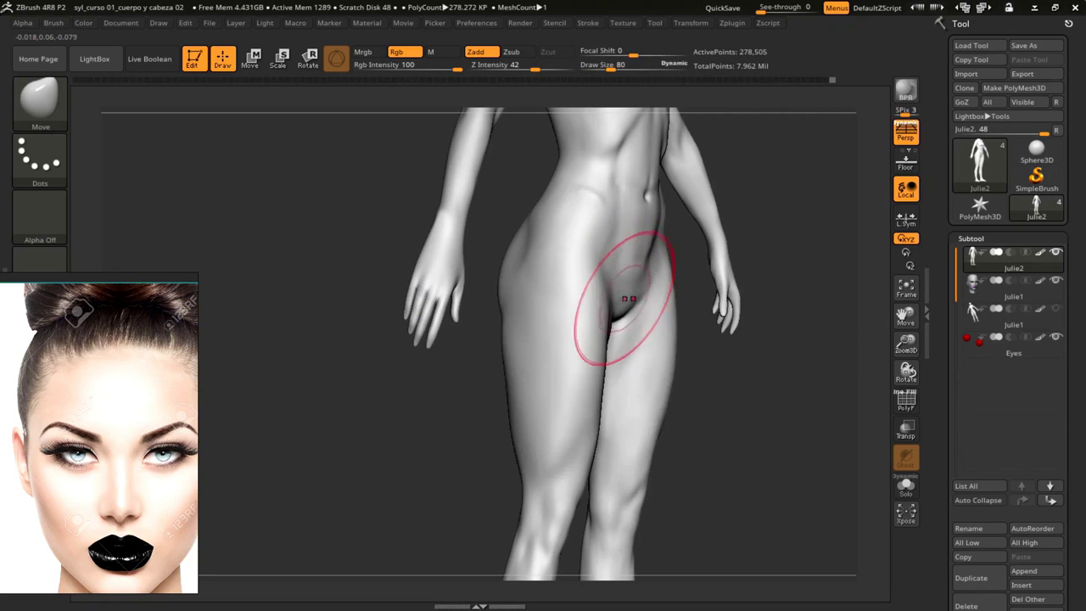
mouse_move(753, 406)
mouse_down()
mouse_move(760, 419)
mouse_move(618, 308)
mouse_move(599, 310)
mouse_up()
key(space)
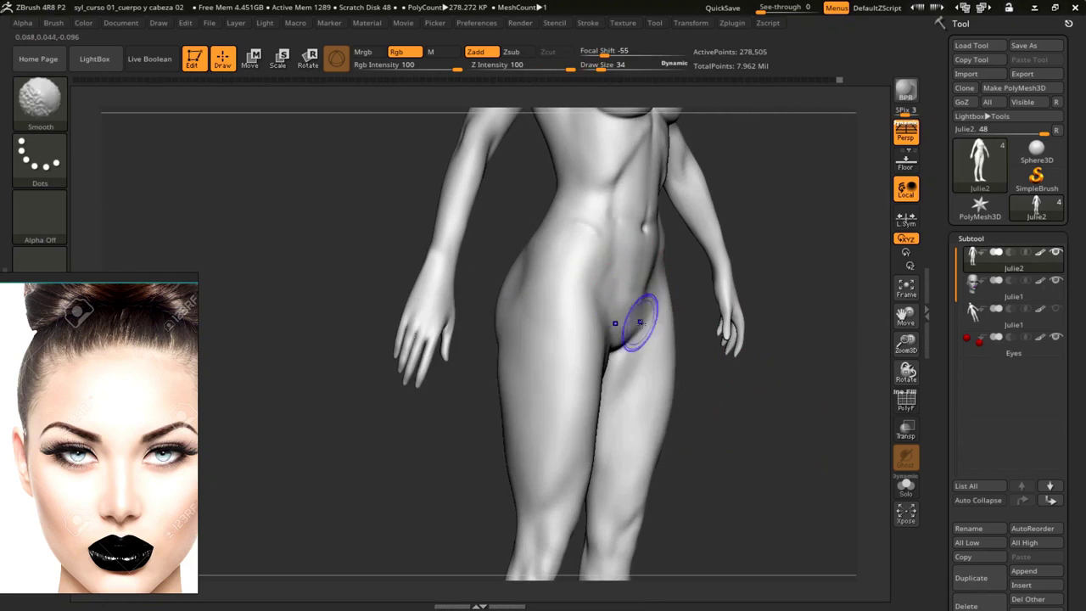
mouse_move(650, 347)
mouse_down()
mouse_move(570, 296)
mouse_move(504, 237)
mouse_move(492, 211)
mouse_move(501, 247)
mouse_move(591, 274)
mouse_move(456, 235)
mouse_move(570, 330)
mouse_move(591, 317)
mouse_up()
Rework the navel at draw size 23 and smooth it into the surrounding abdomen
key(space)
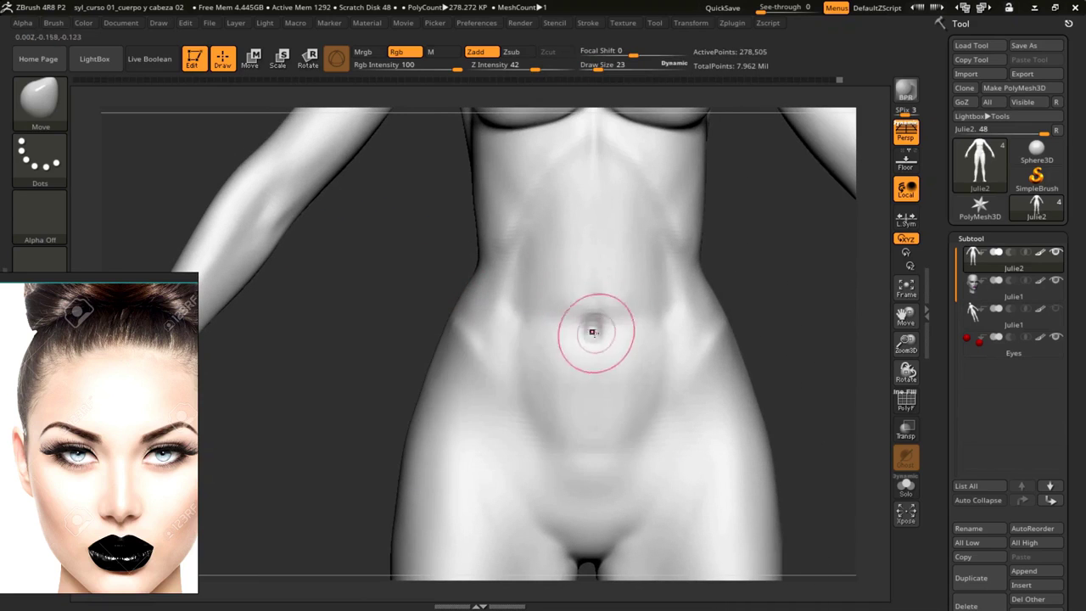
key(shift)
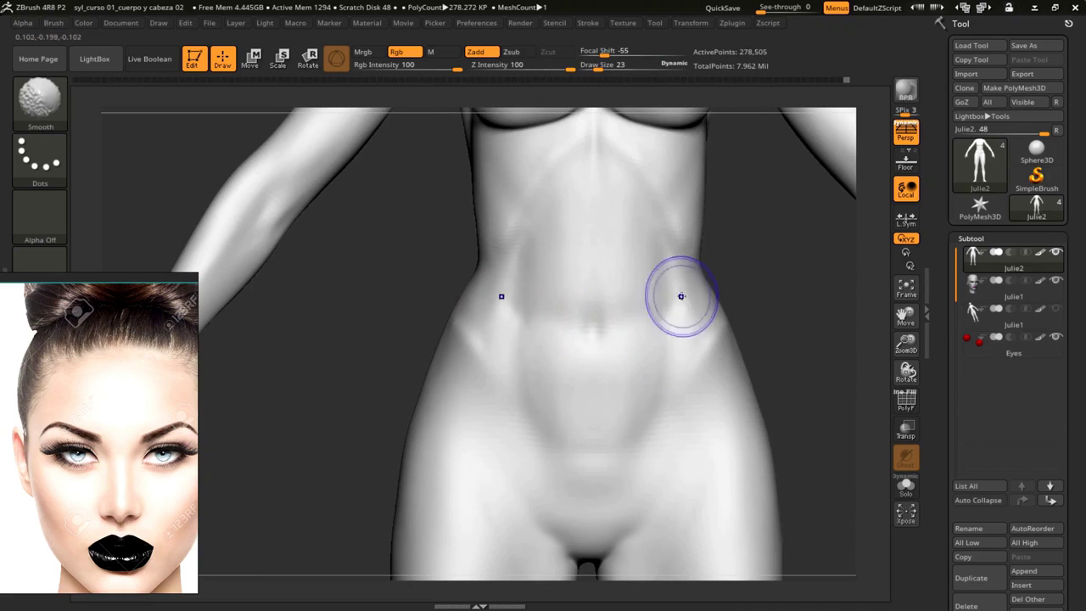
mouse_move(572, 295)
right_down()
mouse_move(482, 306)
mouse_move(471, 280)
mouse_move(438, 259)
mouse_move(492, 249)
right_up()
Refine the waist and lower breast contour with the Move brush, varying the draw size up to 32
key(space)
key(space)
drag(492, 249, 495, 254)
mouse_move(493, 254)
right_down()
mouse_move(464, 248)
mouse_move(484, 230)
mouse_move(477, 244)
right_up()
key(space)
drag(473, 245, 476, 245)
mouse_move(476, 245)
right_down()
mouse_move(424, 252)
mouse_move(479, 242)
mouse_move(462, 250)
mouse_move(479, 267)
mouse_move(441, 310)
mouse_move(458, 322)
mouse_move(337, 271)
mouse_move(495, 294)
mouse_move(368, 255)
mouse_move(407, 322)
mouse_move(441, 339)
mouse_move(467, 306)
mouse_move(621, 325)
right_up()
key(space)
drag(621, 314, 604, 314)
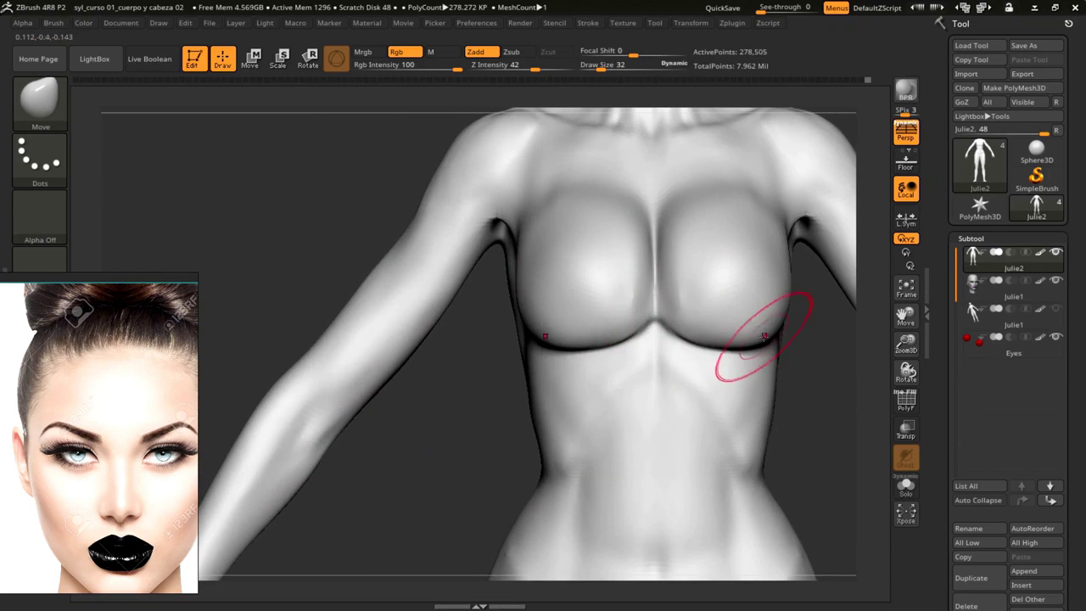
Reshape the outer sides of the breasts with the Move brush at draw size 43
mouse_move(774, 329)
right_down()
mouse_move(521, 314)
mouse_move(521, 279)
right_up()
key(space)
drag(509, 297, 530, 296)
right_drag(441, 329, 503, 302)
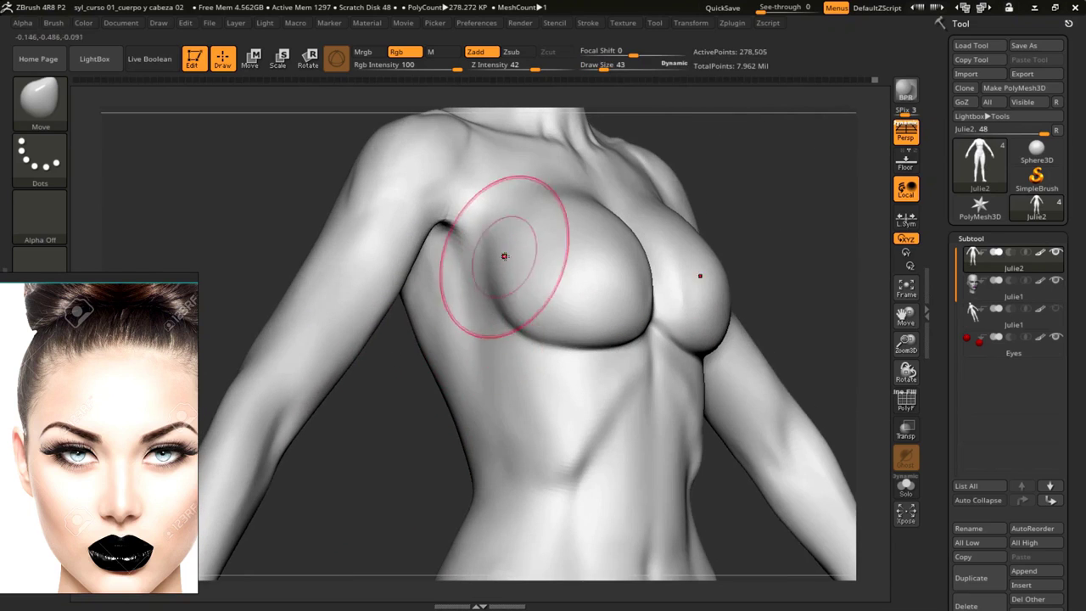
mouse_move(434, 327)
right_down()
mouse_move(383, 356)
mouse_move(399, 348)
right_up()
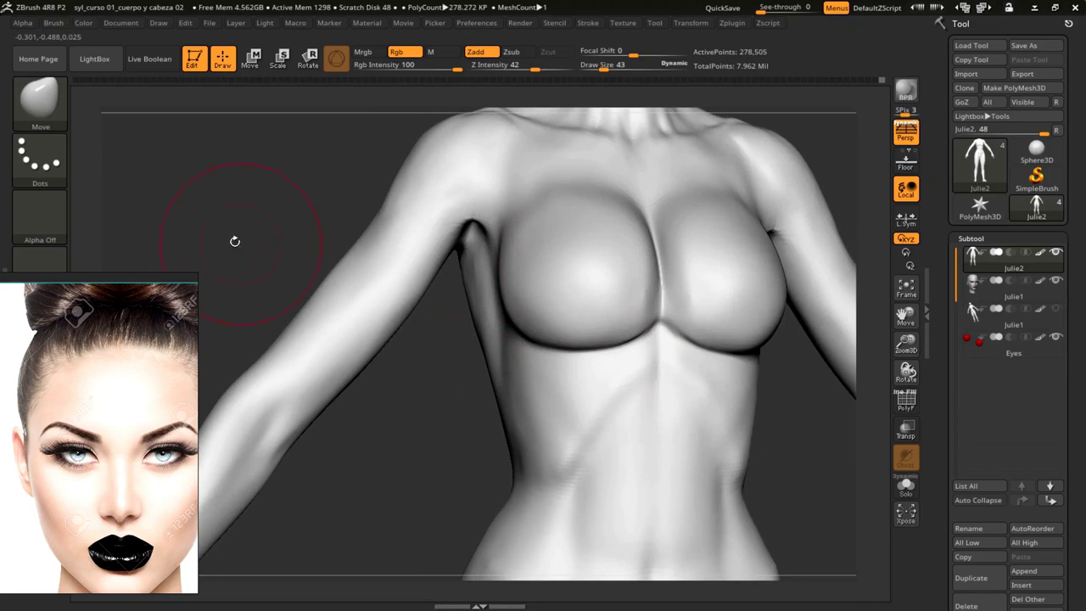
right_drag(224, 240, 448, 392)
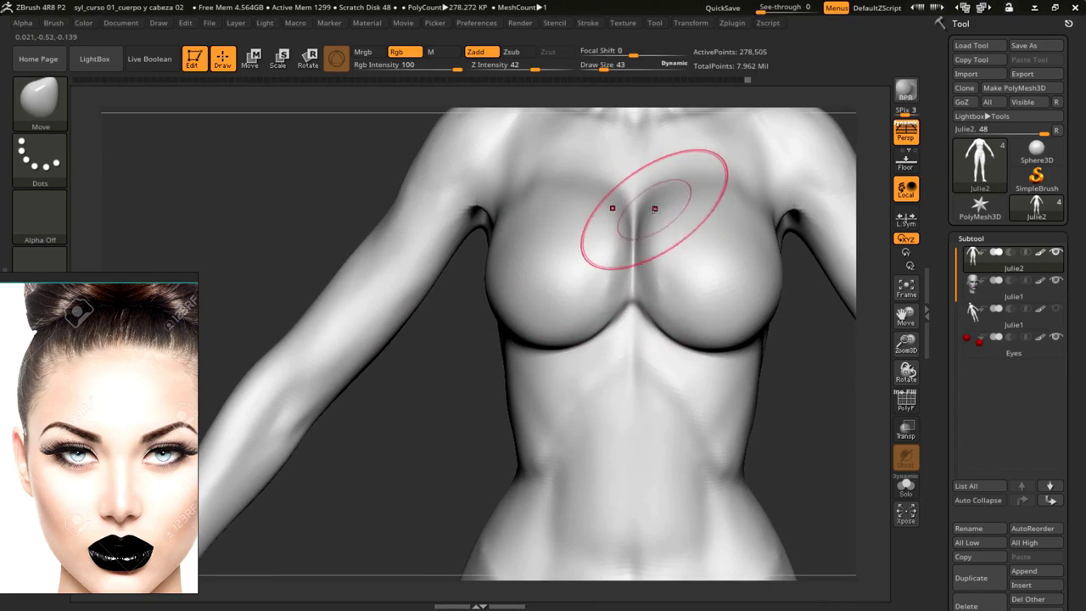
Adjust the upper and inner breast contours around the cleavage with the Move brush at draw size 34
key(space)
drag(654, 209, 656, 206)
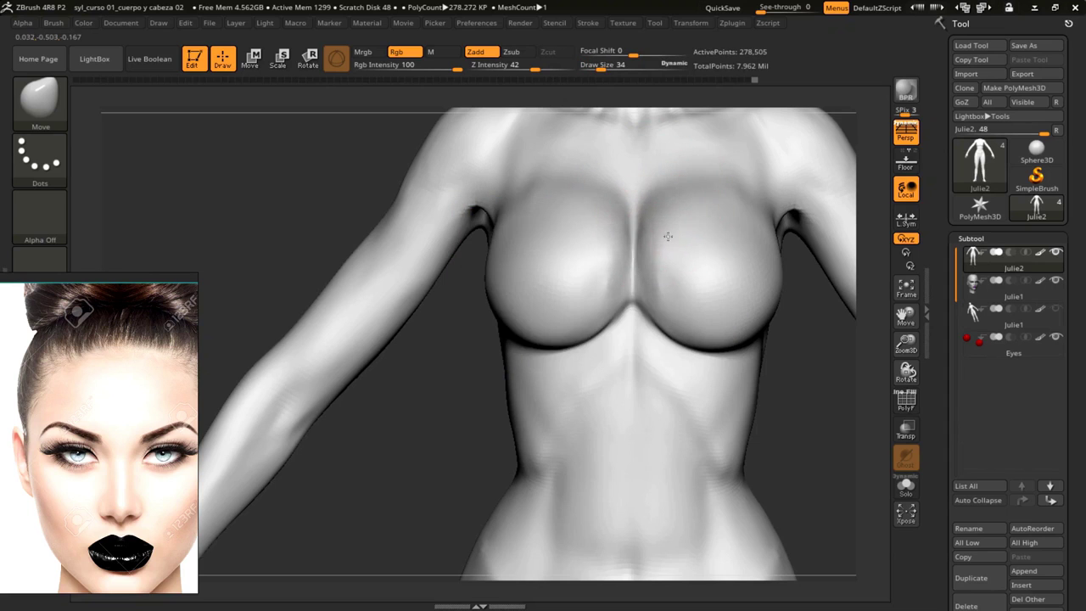
mouse_move(701, 254)
right_down()
mouse_move(645, 319)
mouse_move(412, 364)
mouse_move(379, 265)
right_up()
mouse_move(397, 225)
right_down()
mouse_move(475, 238)
mouse_move(509, 212)
mouse_move(548, 243)
right_up()
key(space)
drag(549, 243, 543, 246)
right_drag(543, 245, 557, 218)
Smooth the front and base of the neck, reducing the draw size from 34 to 23
key(shift)
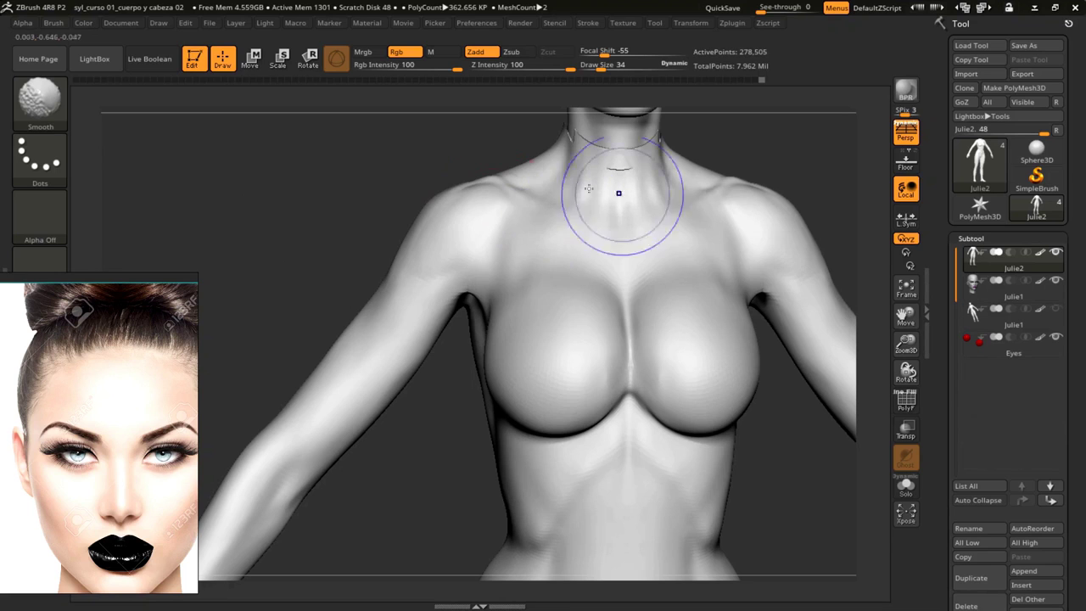
key(space)
mouse_move(363, 185)
right_down()
mouse_move(341, 165)
mouse_move(546, 242)
right_up()
key(space)
drag(565, 240, 559, 248)
key(shift)
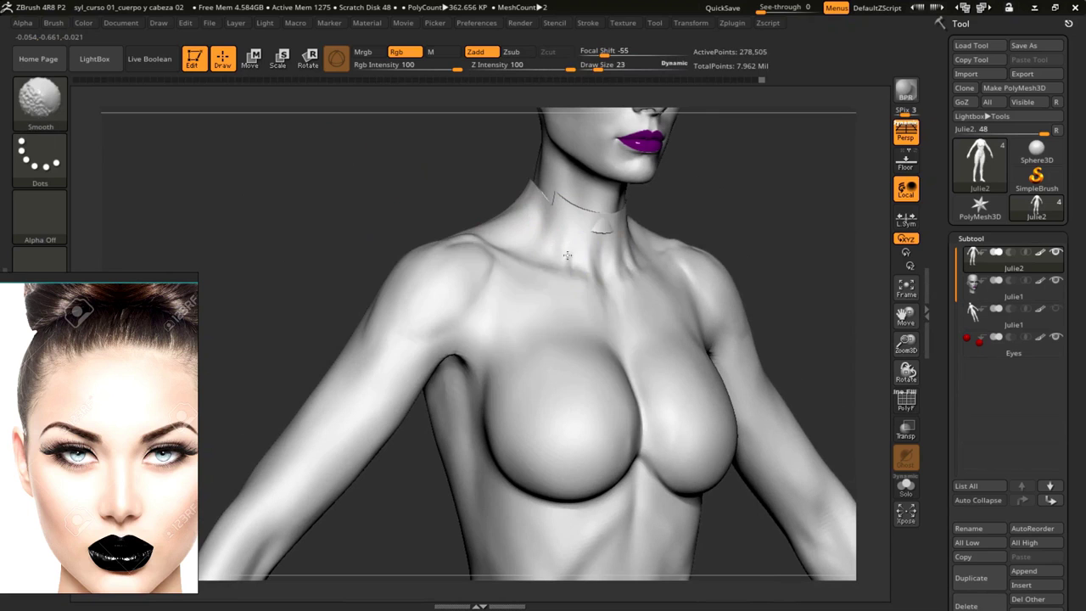
right_drag(436, 221, 407, 233)
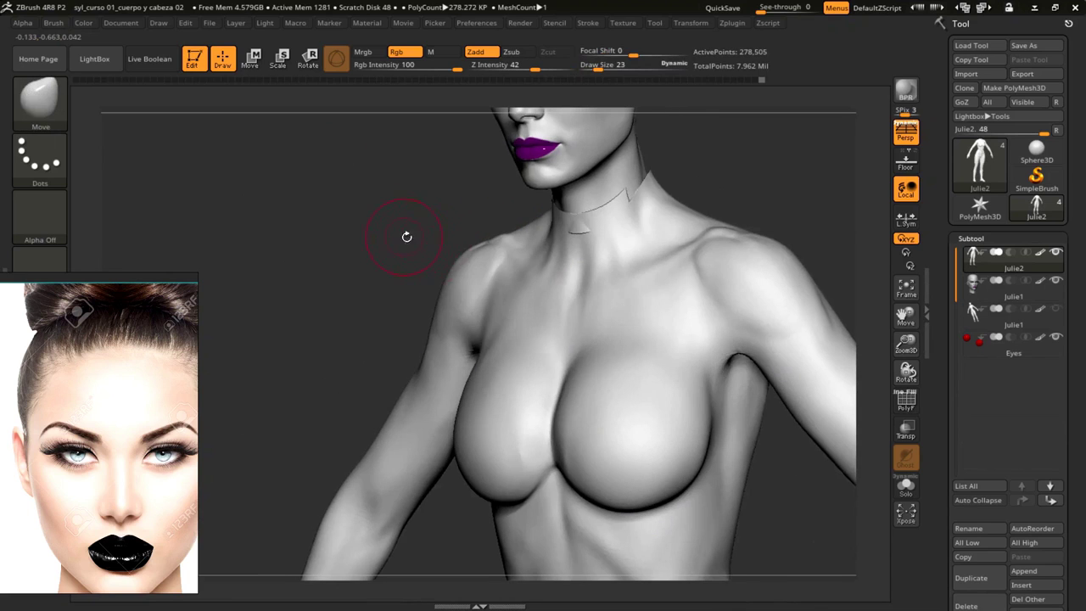
Refine the shoulders and collarbones with the Move and Smooth brushes at draw size 23
mouse_move(673, 242)
right_down()
mouse_move(447, 207)
mouse_move(653, 202)
right_up()
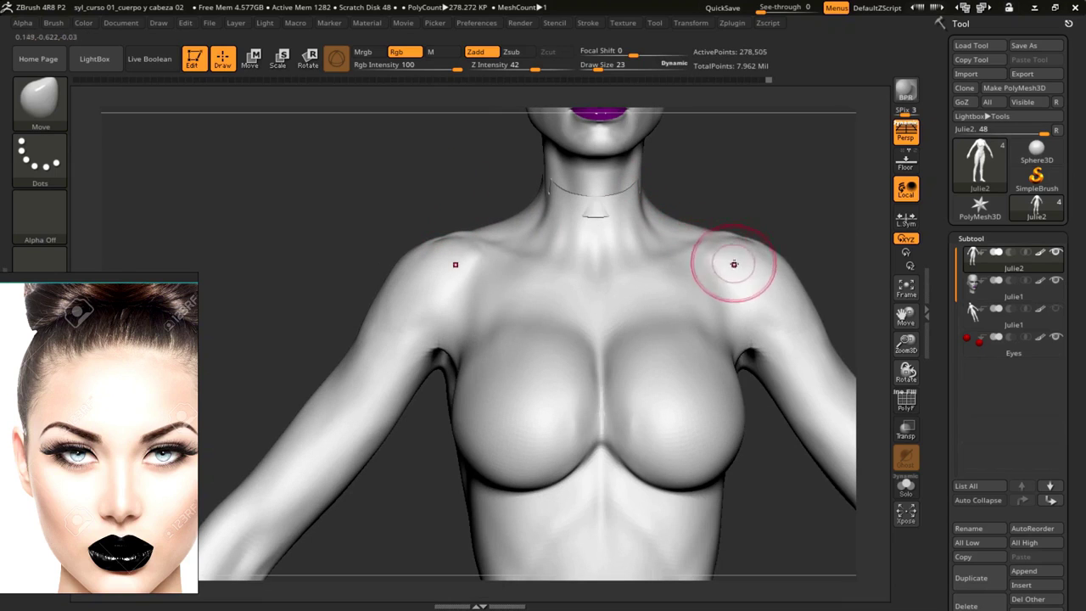
shift+right_drag(727, 211, 708, 262)
right_drag(754, 291, 480, 257)
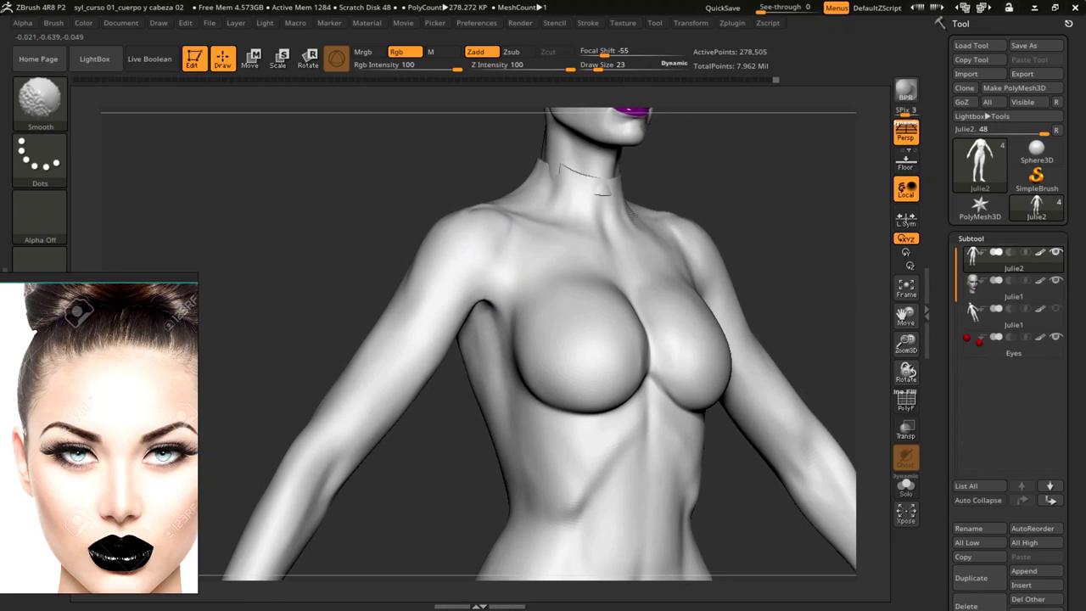
mouse_move(631, 217)
right_down()
mouse_move(361, 166)
mouse_move(514, 184)
right_up()
Lower the body one subdivision level and reshape the neck and trapezius slope with the Move brush at draw size 37
mouse_move(368, 162)
right_down()
mouse_move(534, 230)
mouse_move(545, 191)
mouse_move(556, 229)
right_up()
key(space)
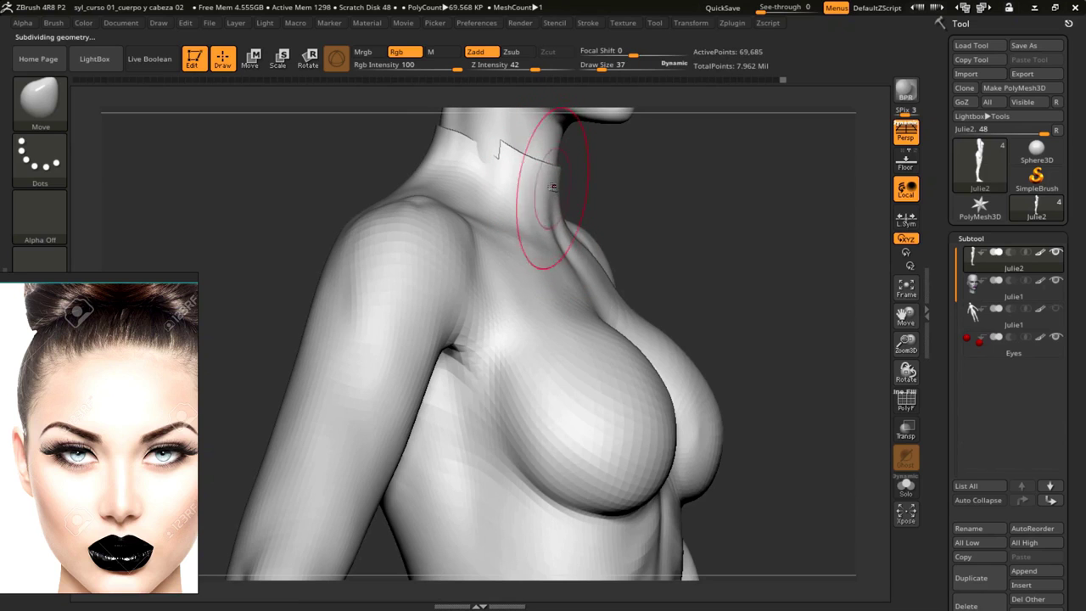
right_drag(365, 153, 424, 163)
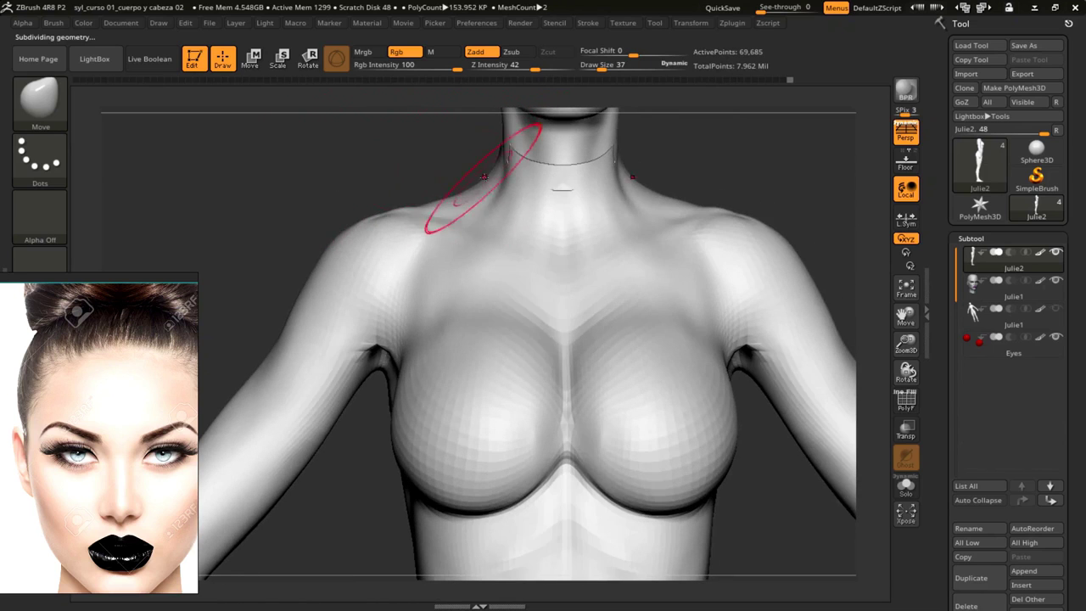
key(space)
right_drag(490, 173, 466, 153)
Adjust the outer breasts near the armpits with the Move brush at draw size 43, and smooth the breasts at draw size 34
mouse_move(364, 155)
right_down()
mouse_move(481, 222)
mouse_move(597, 215)
mouse_move(557, 223)
mouse_move(436, 311)
mouse_move(407, 298)
mouse_move(291, 296)
mouse_move(354, 287)
mouse_move(342, 289)
mouse_move(394, 380)
mouse_move(434, 422)
mouse_move(442, 399)
mouse_move(322, 361)
mouse_move(348, 388)
mouse_move(342, 334)
mouse_move(383, 303)
mouse_move(347, 263)
mouse_move(508, 270)
right_up()
key(space)
key(space)
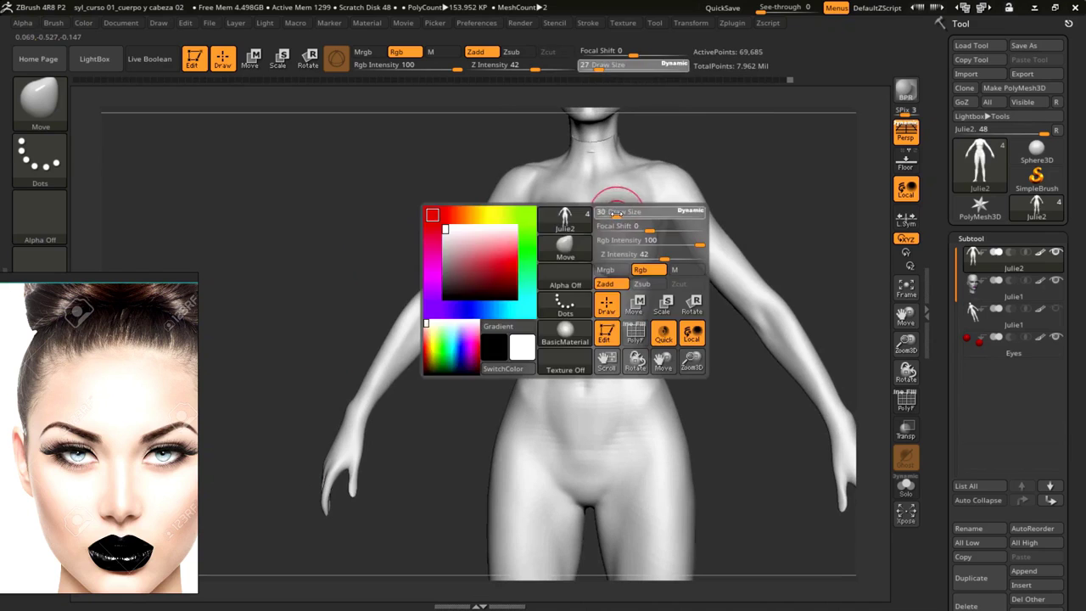
drag(613, 211, 653, 235)
key(space)
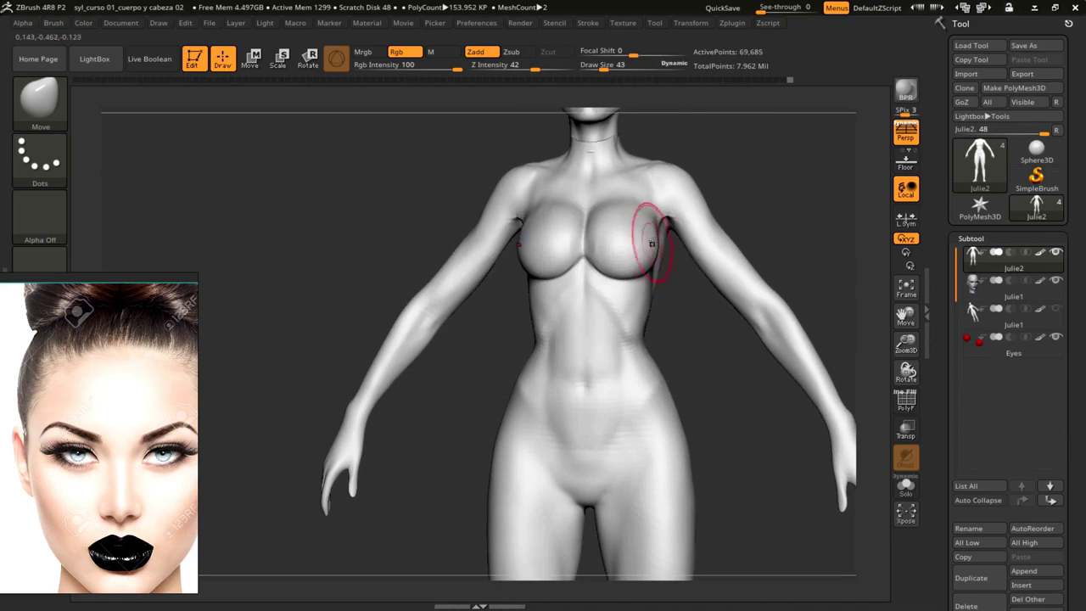
mouse_move(691, 307)
alt+right_down()
mouse_move(727, 266)
mouse_move(482, 282)
alt+right_up()
key(shift)
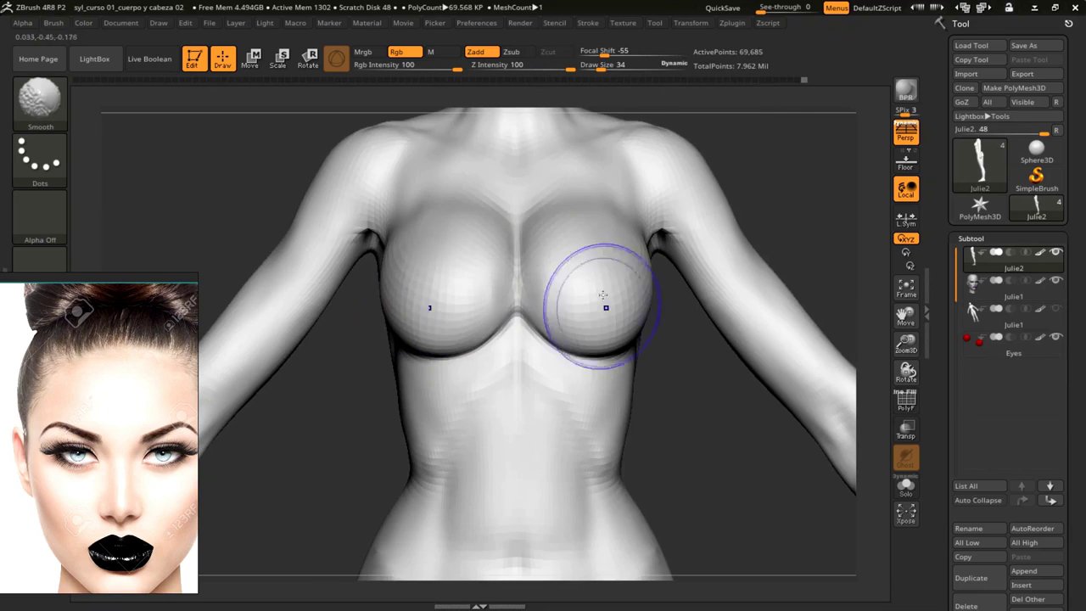
Shape the hollow between the collarbones with the Move brush at draw size 21
mouse_move(407, 222)
alt+right_down()
mouse_move(285, 213)
mouse_move(262, 235)
mouse_move(509, 255)
alt+right_up()
key(space)
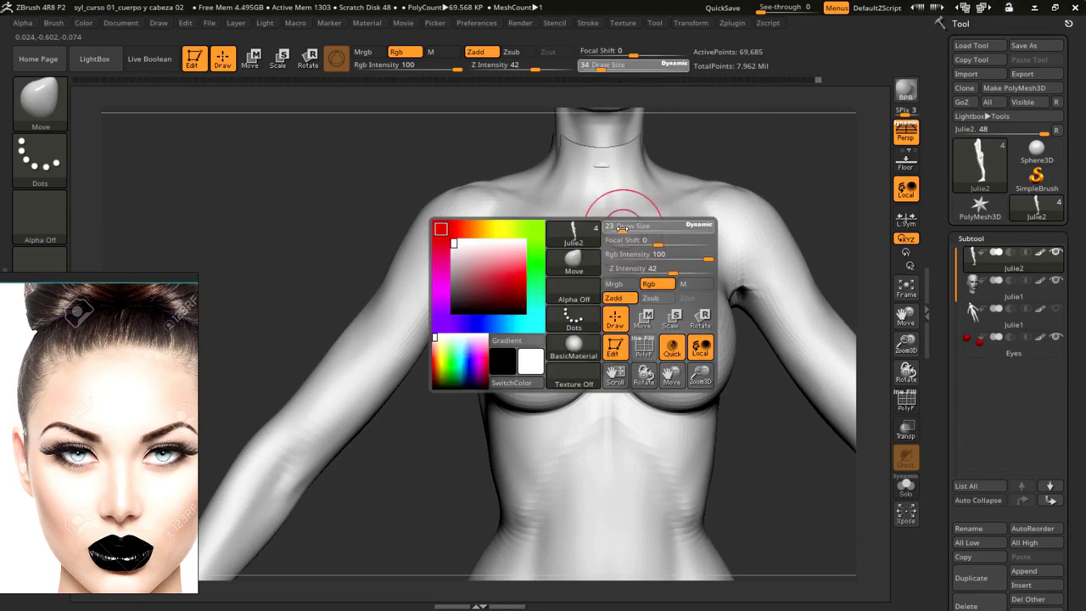
drag(620, 228, 615, 223)
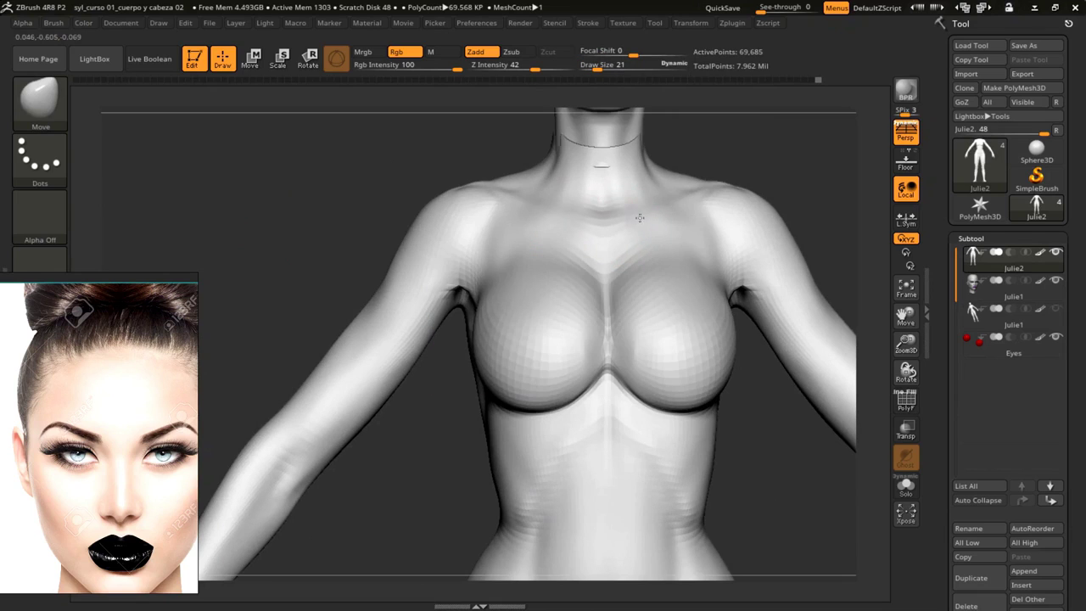
Adjust the side profile of the upper chest with the Move brush at draw size 34
right_drag(492, 193, 635, 237)
key(space)
drag(612, 222, 618, 222)
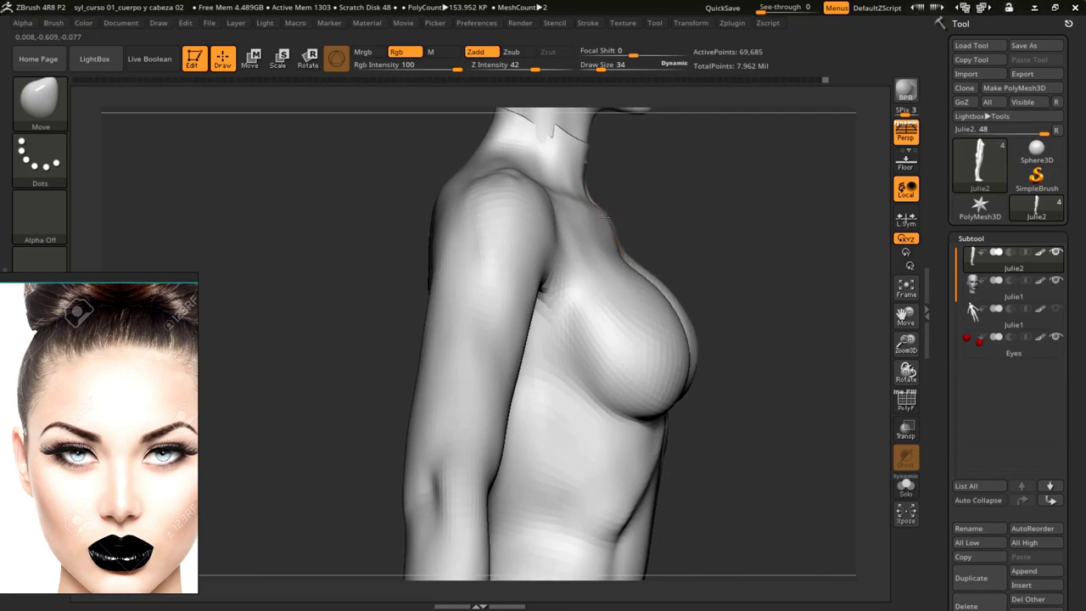
mouse_move(618, 222)
right_down()
mouse_move(585, 217)
mouse_move(589, 197)
mouse_move(337, 194)
mouse_move(240, 175)
mouse_move(503, 297)
right_up()
Reshape the transition from the neck to the shoulders with the Move brush at draw size 32
key(space)
drag(503, 297, 498, 297)
mouse_move(498, 297)
right_down()
mouse_move(387, 225)
mouse_move(480, 260)
mouse_move(403, 254)
mouse_move(497, 262)
right_up()
key(space)
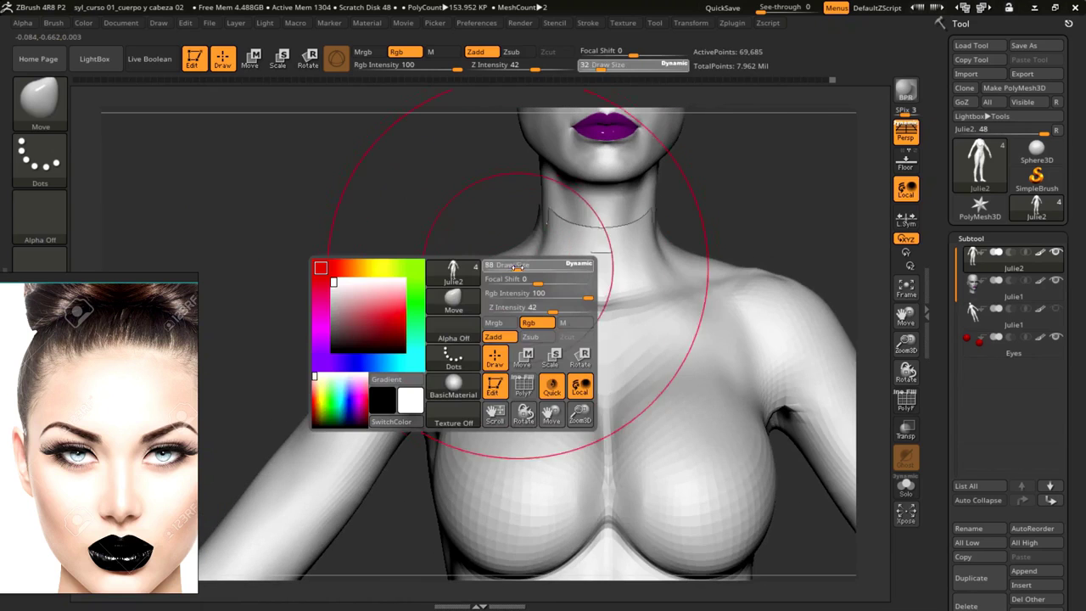
drag(509, 268, 536, 275)
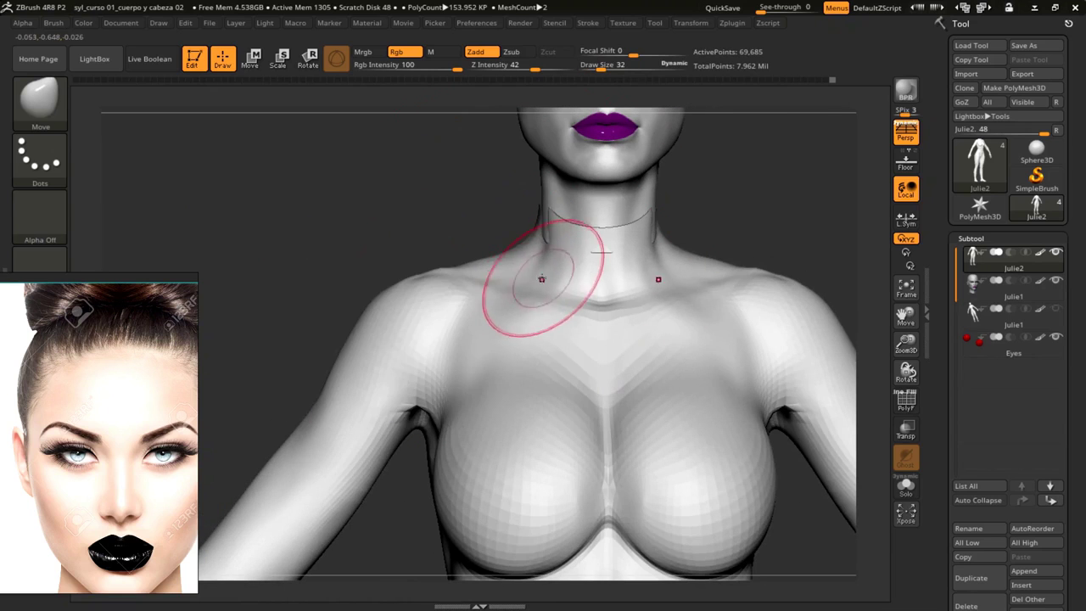
mouse_move(508, 240)
right_down()
mouse_move(450, 254)
mouse_move(565, 238)
right_up()
Refine the upper chest below the collarbones from the front and side with the Move brush at draw size 32
key(space)
drag(565, 237, 538, 242)
right_drag(541, 240, 597, 268)
right_drag(675, 253, 586, 246)
key(space)
drag(556, 242, 579, 243)
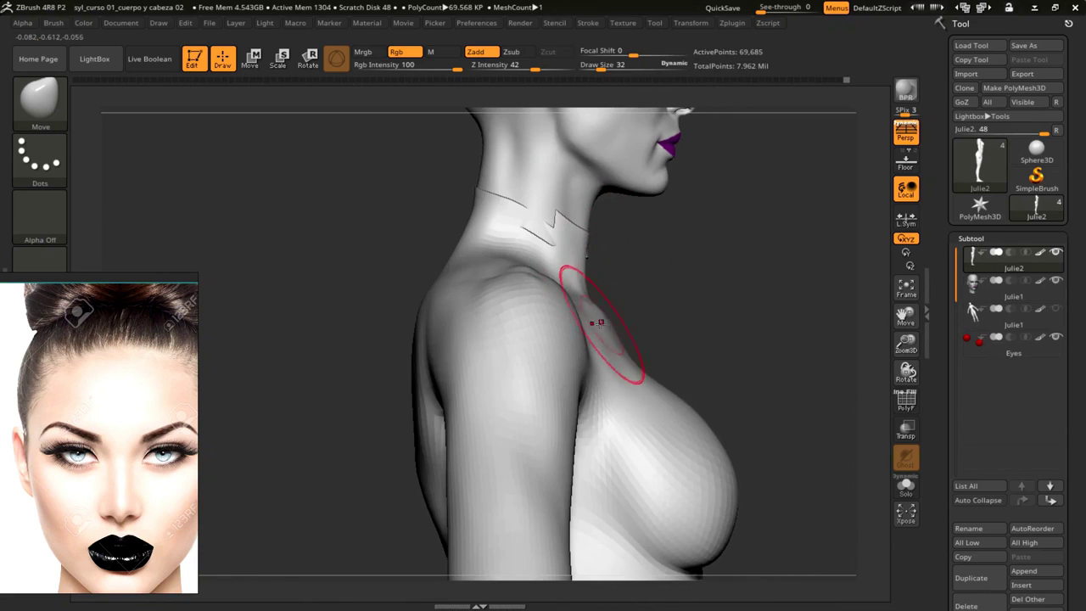
Smooth the outer breast near the armpit at draw size 32
mouse_move(622, 320)
right_down()
mouse_move(606, 329)
mouse_move(429, 296)
mouse_move(375, 305)
mouse_move(494, 361)
right_up()
key(shift)
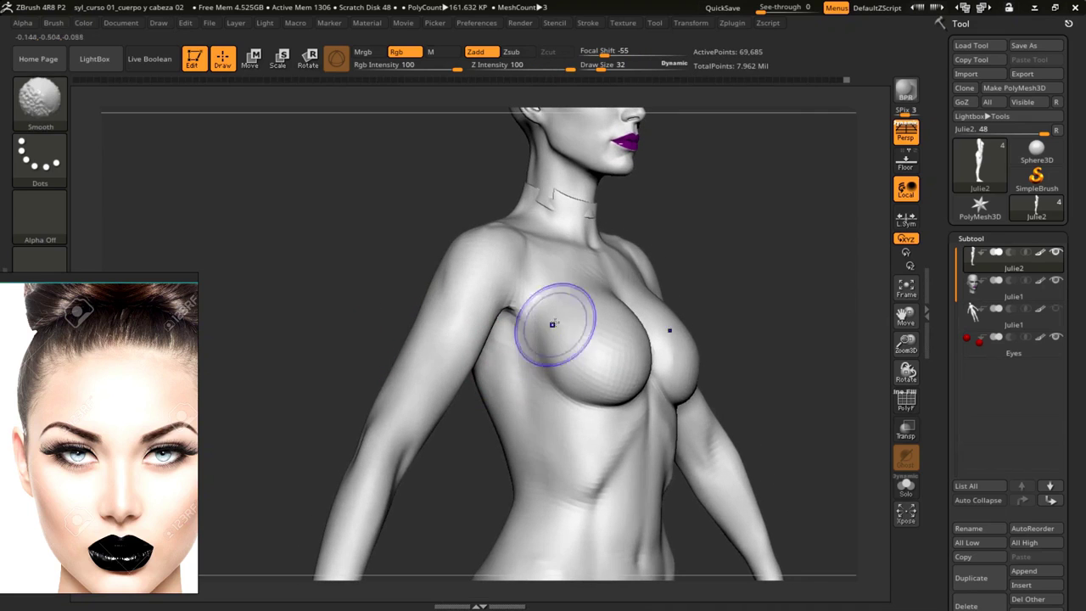
mouse_move(555, 321)
right_down()
mouse_move(366, 305)
mouse_move(514, 418)
right_up()
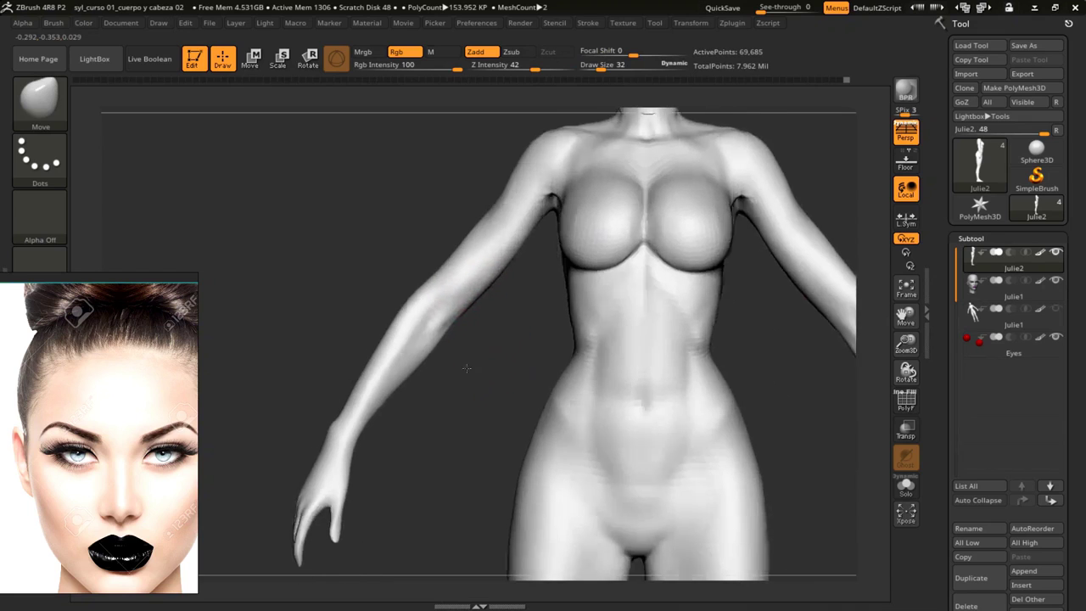
Smooth the lower abdomen beside the hip at draw size 23
drag(446, 369, 514, 327)
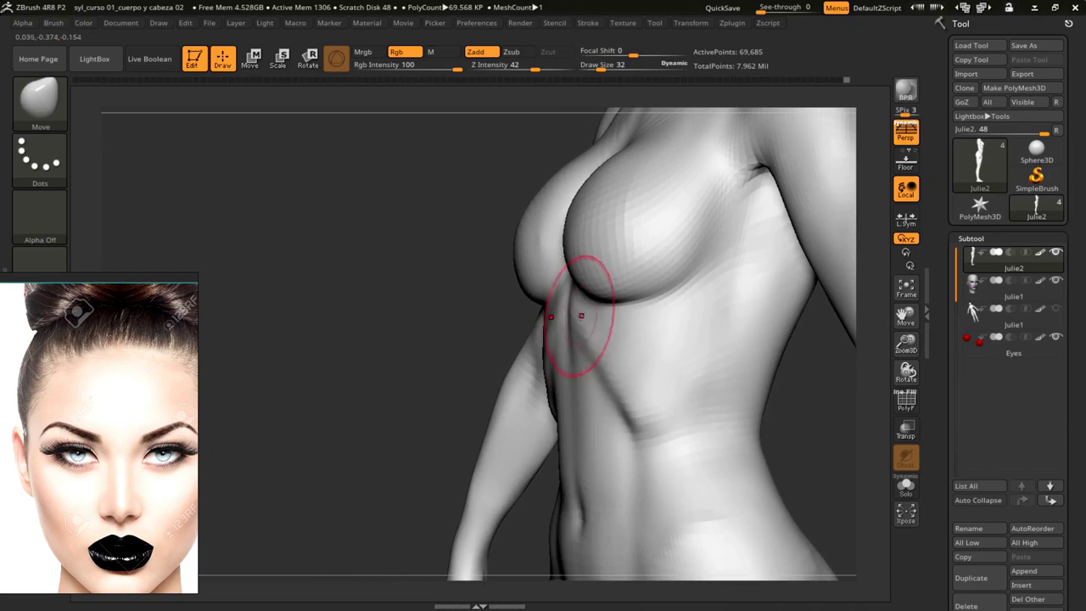
drag(402, 319, 336, 327)
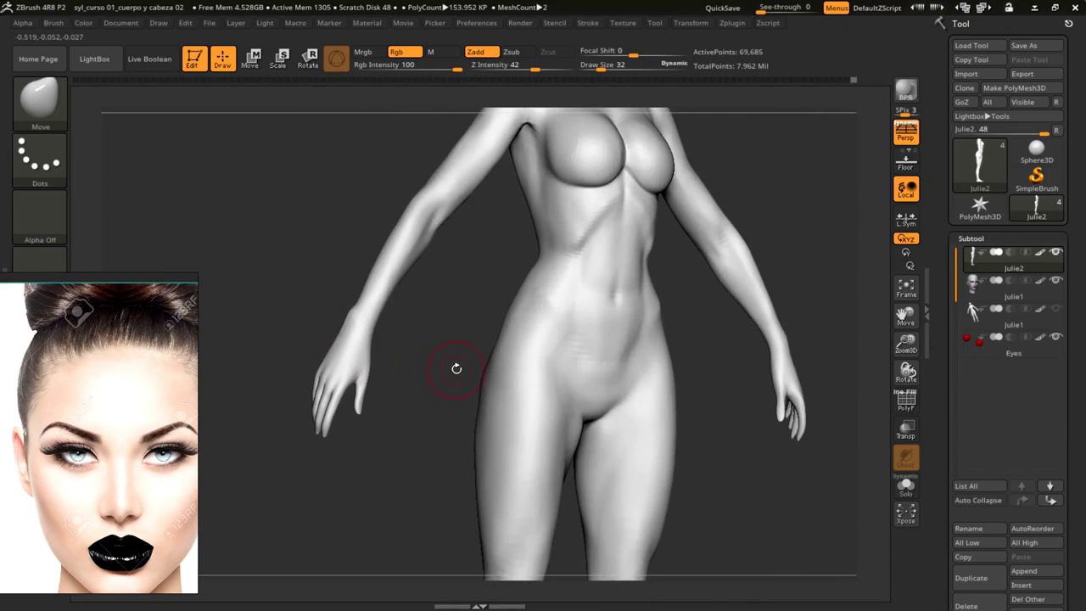
drag(453, 368, 552, 310)
key(space)
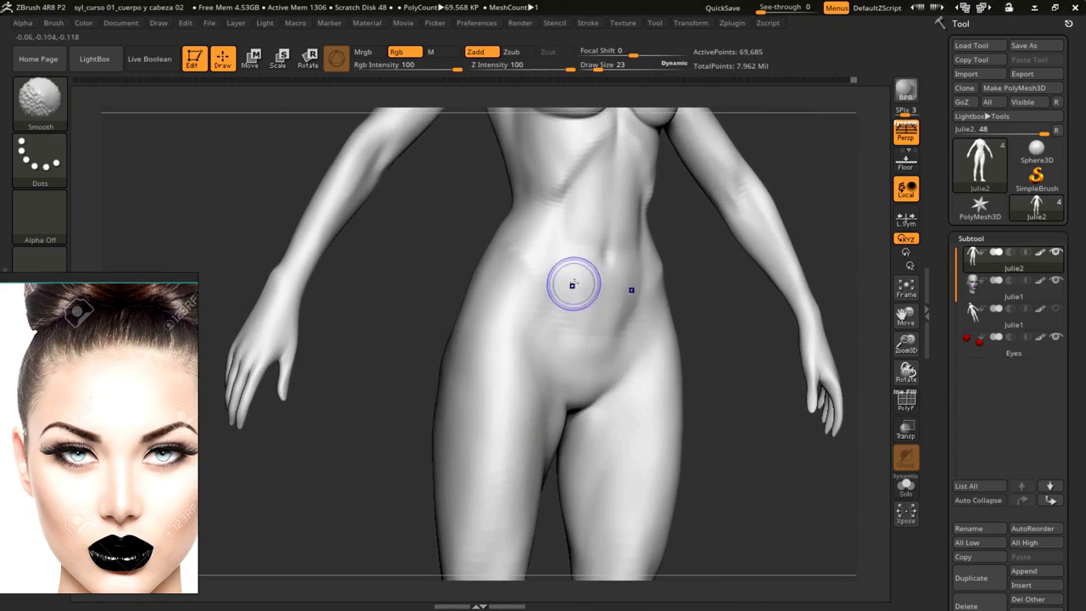
mouse_move(526, 307)
mouse_down()
mouse_move(495, 288)
mouse_move(673, 290)
mouse_move(701, 363)
mouse_move(477, 373)
mouse_move(485, 362)
mouse_up()
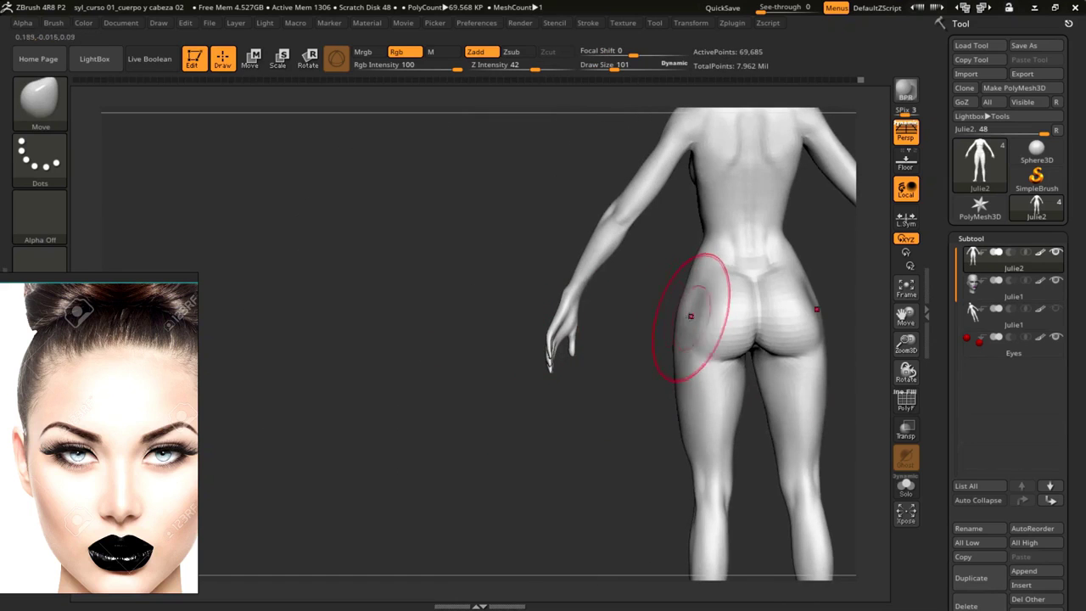
Reshape the outer hips from behind with the Move brush at draw size 101 and the lower back at draw size 69
drag(681, 314, 650, 315)
key(space)
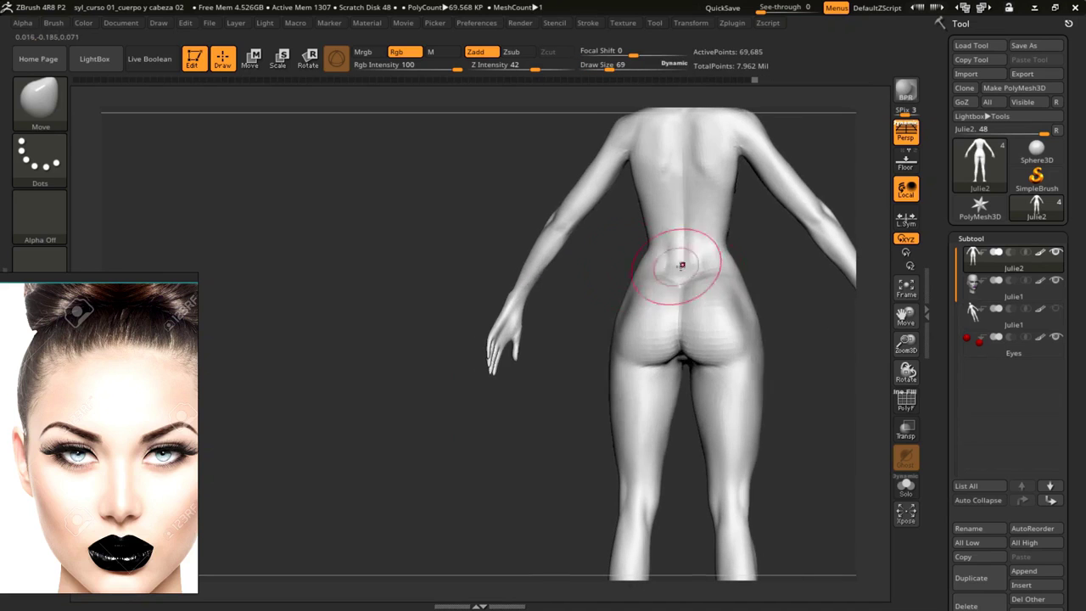
key(space)
key(space)
drag(694, 259, 711, 259)
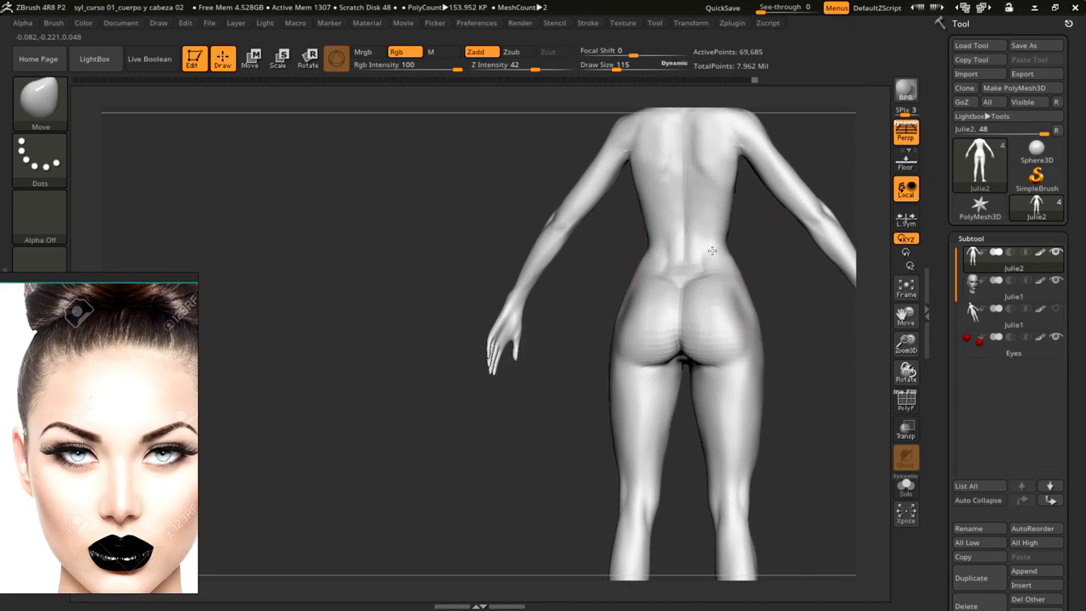
mouse_move(509, 271)
mouse_down()
mouse_move(456, 291)
mouse_move(415, 287)
mouse_move(473, 310)
mouse_up()
key(space)
Adjust the contour of the buttocks from a rear three-quarter view with the Move brush at draw size 62
mouse_move(730, 321)
mouse_down()
mouse_move(424, 310)
mouse_move(531, 352)
mouse_up()
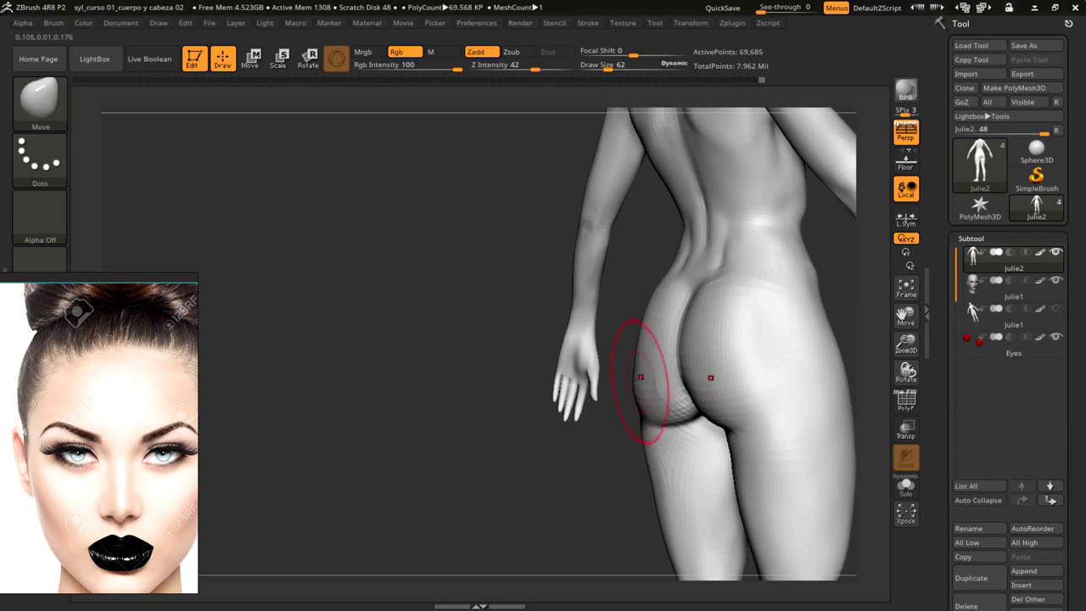
mouse_move(604, 415)
mouse_down()
mouse_move(541, 379)
mouse_move(577, 363)
mouse_move(619, 370)
mouse_up()
mouse_move(594, 412)
mouse_down()
mouse_move(543, 420)
mouse_move(475, 334)
mouse_move(558, 343)
mouse_move(509, 311)
mouse_move(569, 323)
mouse_up()
key(space)
key(space)
Subdivide the body mesh by one level
mouse_move(700, 312)
mouse_down()
mouse_move(711, 314)
mouse_move(698, 298)
mouse_move(751, 303)
mouse_move(514, 335)
mouse_move(480, 327)
mouse_move(337, 366)
mouse_move(480, 337)
mouse_move(441, 300)
mouse_move(512, 334)
mouse_move(433, 364)
mouse_move(495, 339)
mouse_move(438, 333)
mouse_up()
key(space)
key(space)
key(ctrl+d)
Build up the upper inner thighs with the Standard brush at draw size 49 and focal shift -53, and smooth the groin area
right_click(404, 386)
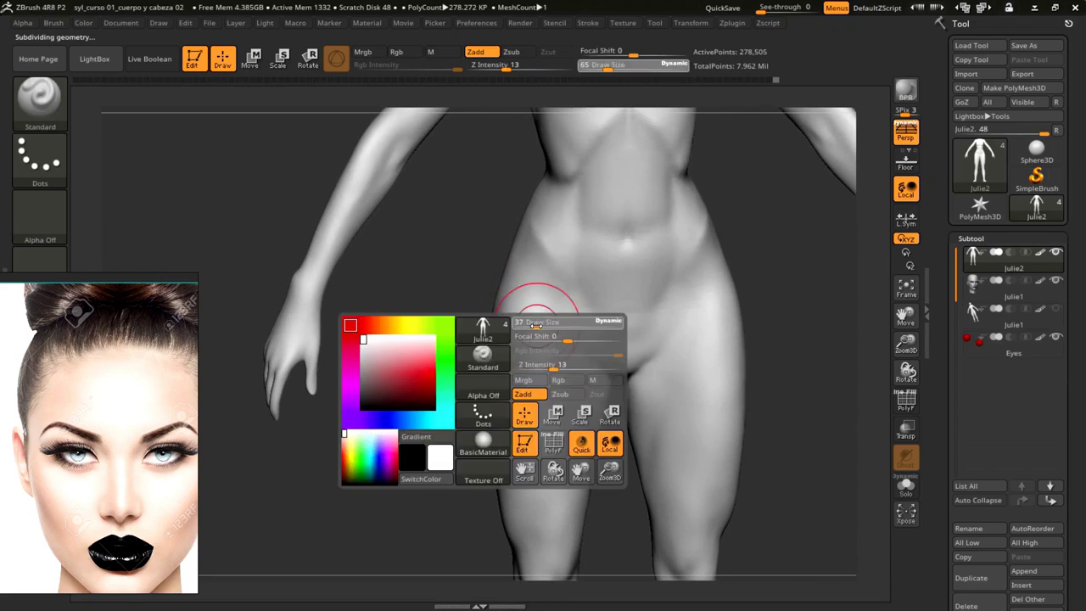
mouse_move(534, 315)
mouse_down()
mouse_move(701, 399)
mouse_move(671, 333)
mouse_up()
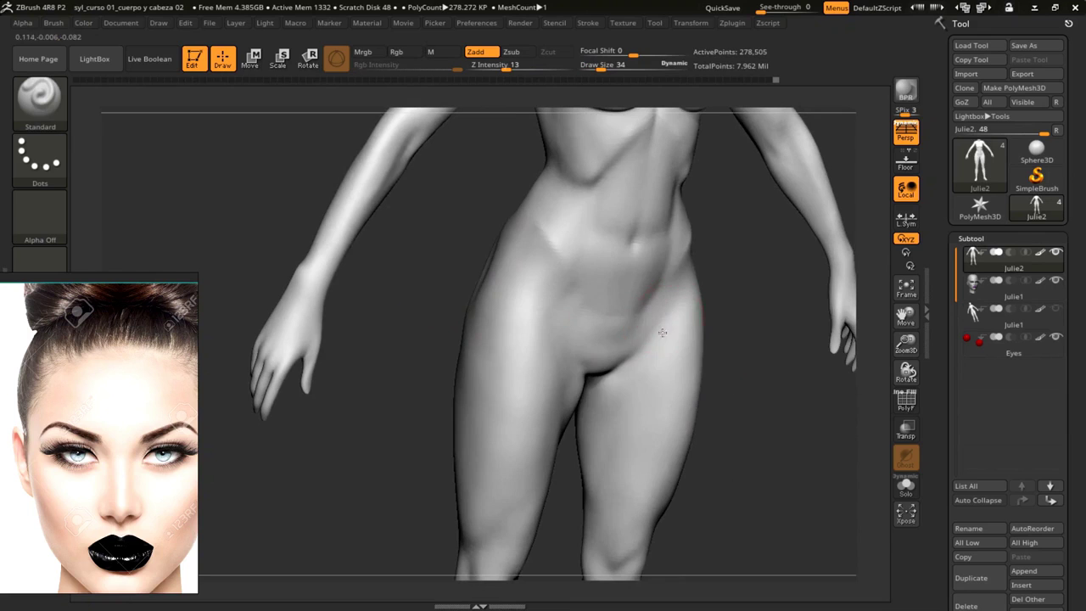
drag(398, 399, 405, 386)
right_click(604, 409)
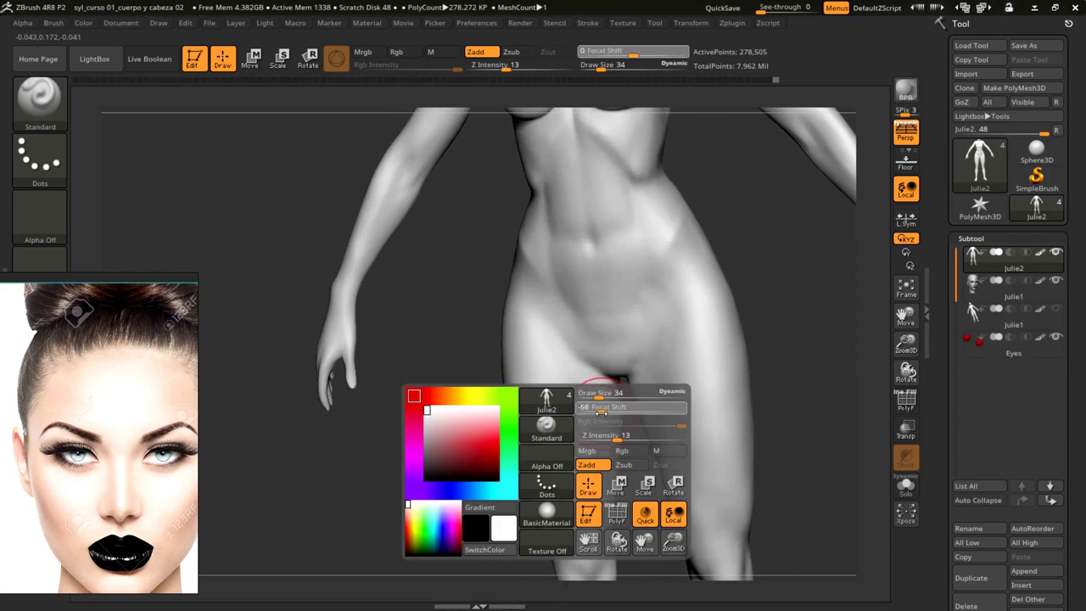
mouse_move(613, 398)
mouse_down()
mouse_move(585, 399)
mouse_move(643, 399)
mouse_up()
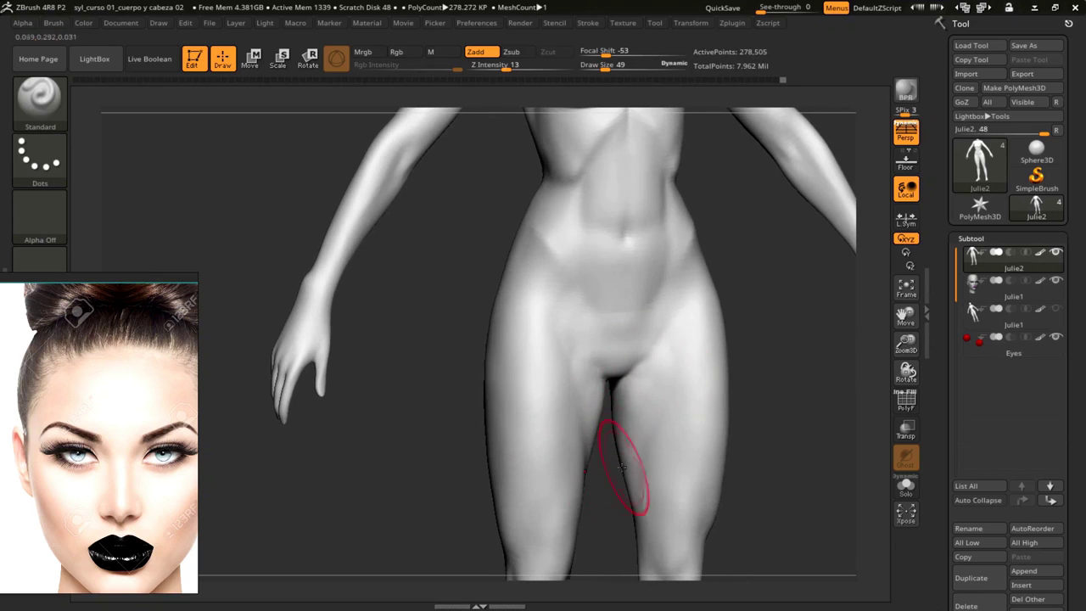
drag(604, 465, 504, 399)
key(shift)
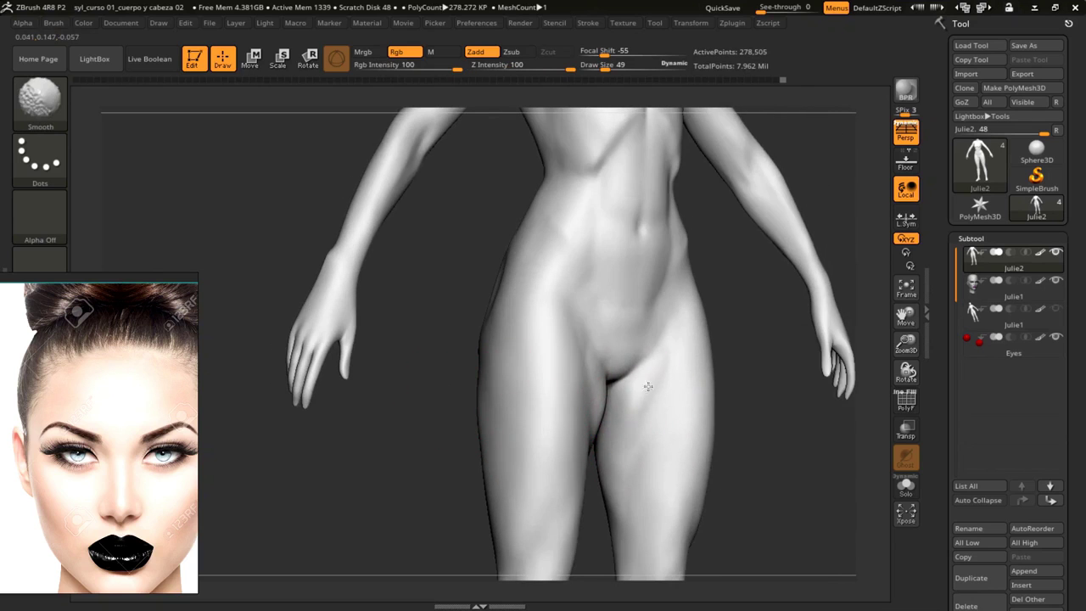
mouse_move(642, 398)
shift+mouse_down()
mouse_move(663, 371)
mouse_move(723, 426)
mouse_move(626, 391)
mouse_move(614, 377)
mouse_move(635, 348)
mouse_move(607, 356)
shift+mouse_up()
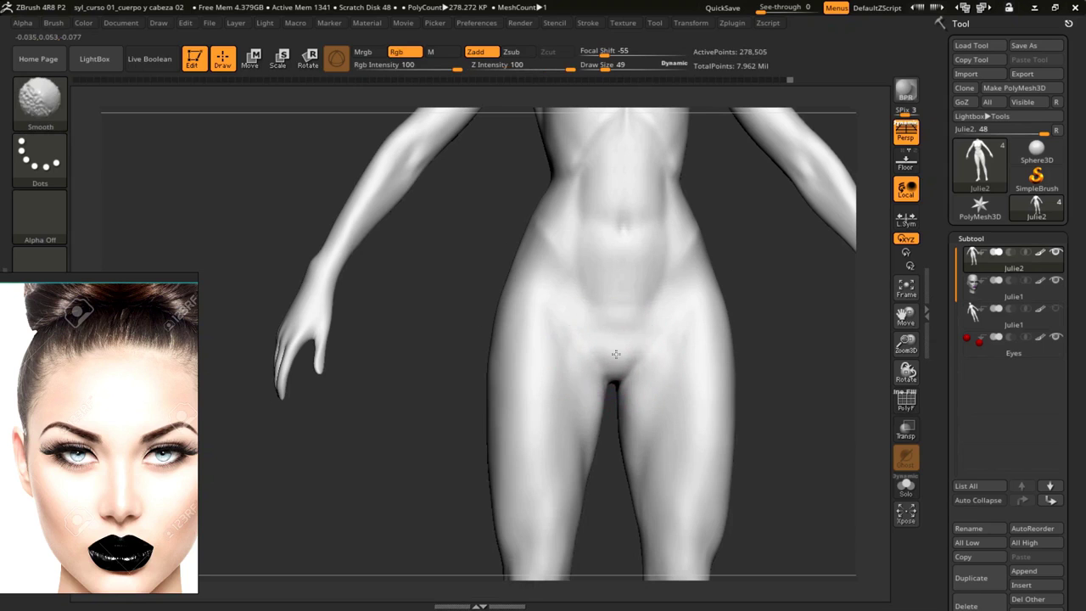
Carve the diagonal groin creases between pelvis and thighs with the DamStandard brush at draw size 21
mouse_move(618, 358)
ctrl+right_down()
mouse_move(616, 349)
mouse_move(608, 365)
ctrl+right_up()
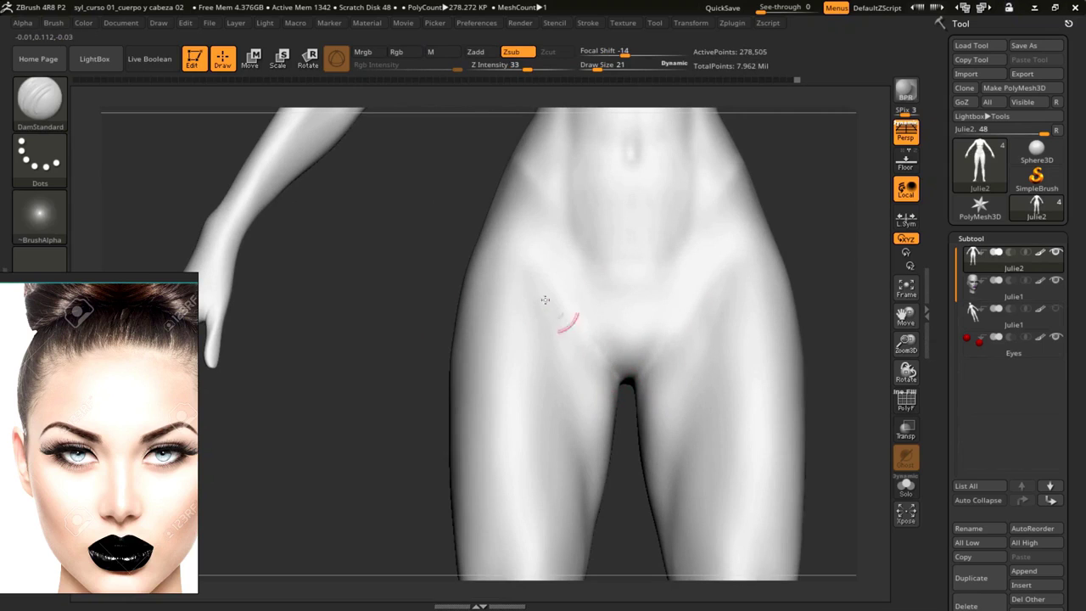
drag(382, 312, 374, 255)
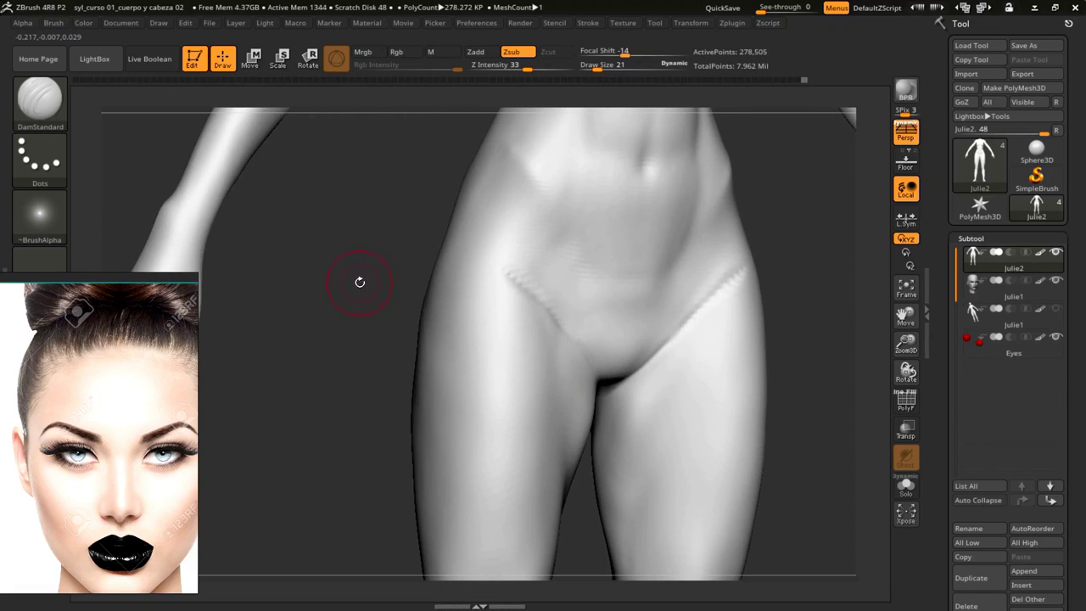
drag(514, 286, 479, 268)
Smooth the upper ends of the groin creases at draw size 21 so they fade into the hips
shift+drag(721, 285, 755, 267)
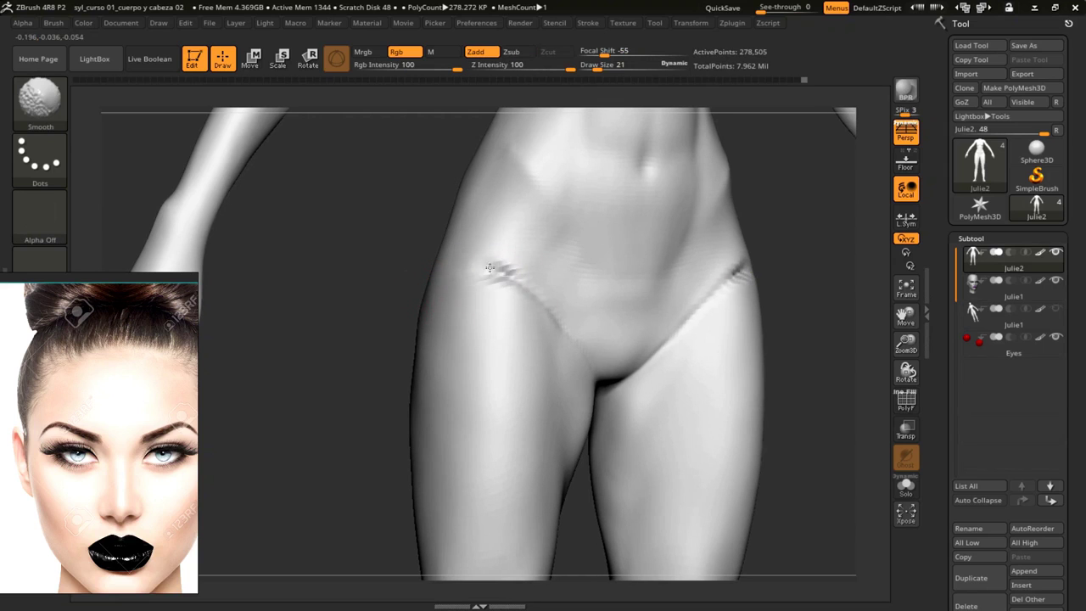
shift+drag(483, 269, 539, 299)
shift+drag(491, 259, 546, 298)
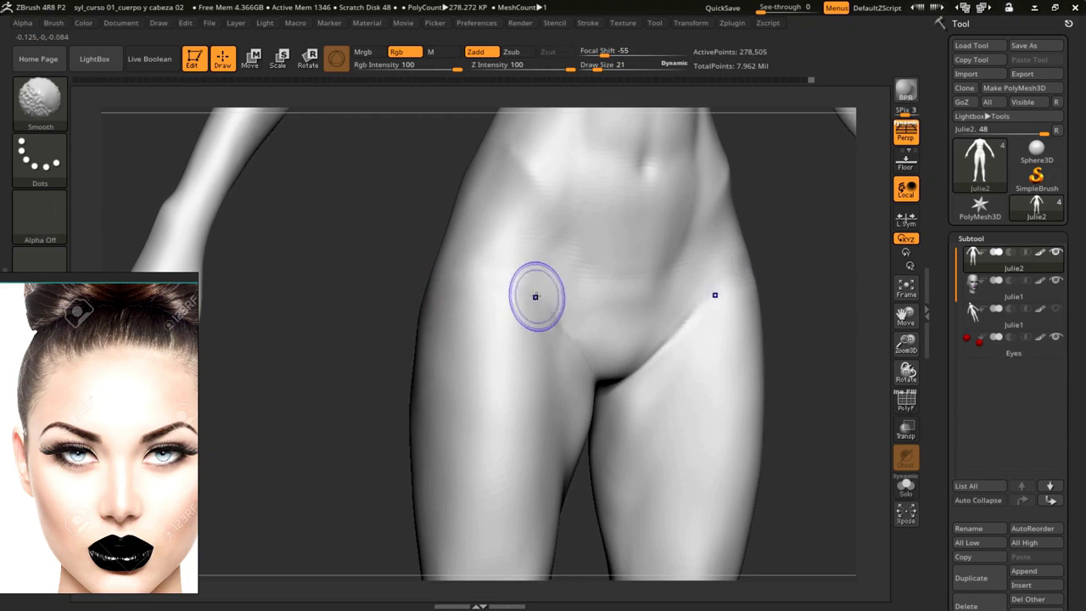
mouse_move(458, 316)
mouse_down()
mouse_move(414, 305)
mouse_move(500, 305)
mouse_up()
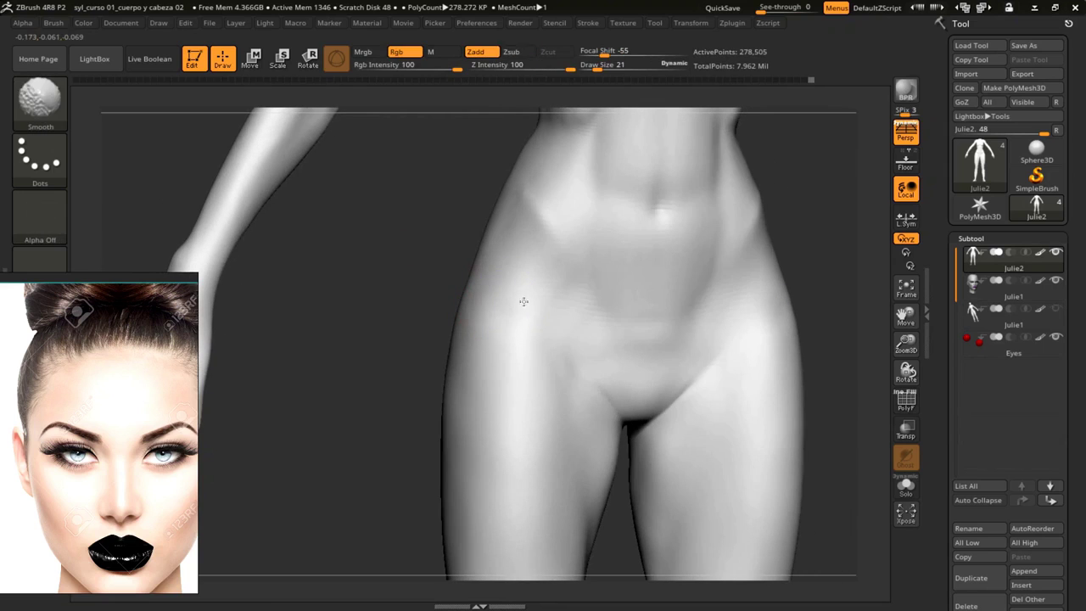
Build up the oblique area beside the navel above the hips with the Clay brush at draw size 21 and Z Intensity 50
mouse_move(412, 249)
mouse_down()
mouse_move(492, 212)
mouse_move(466, 194)
mouse_move(557, 235)
mouse_up()
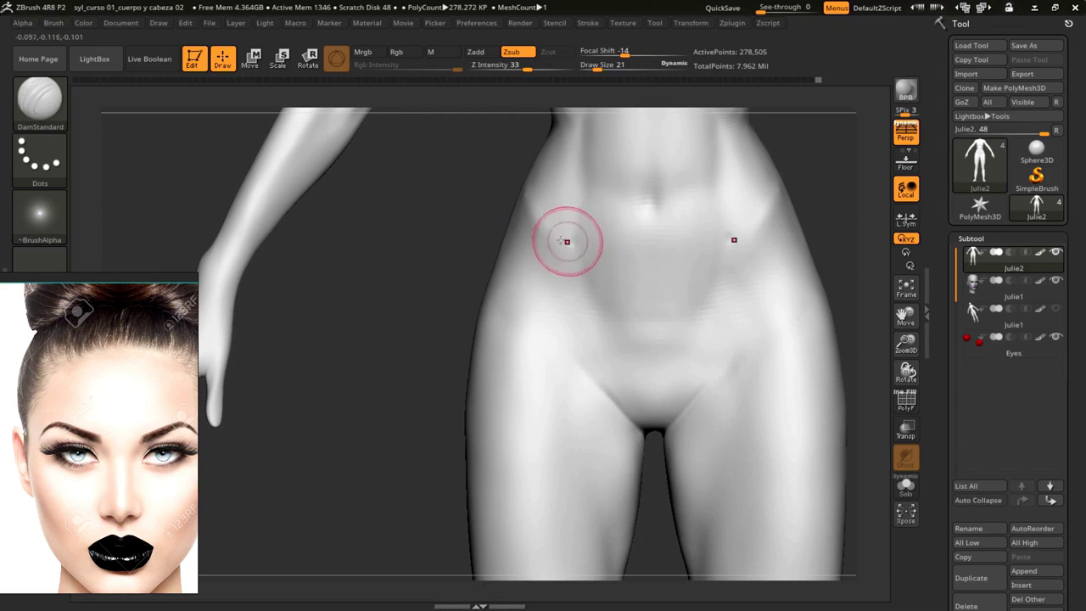
mouse_move(460, 215)
mouse_down()
mouse_move(412, 223)
mouse_move(423, 286)
mouse_up()
key(b)
key(c)
key(l)
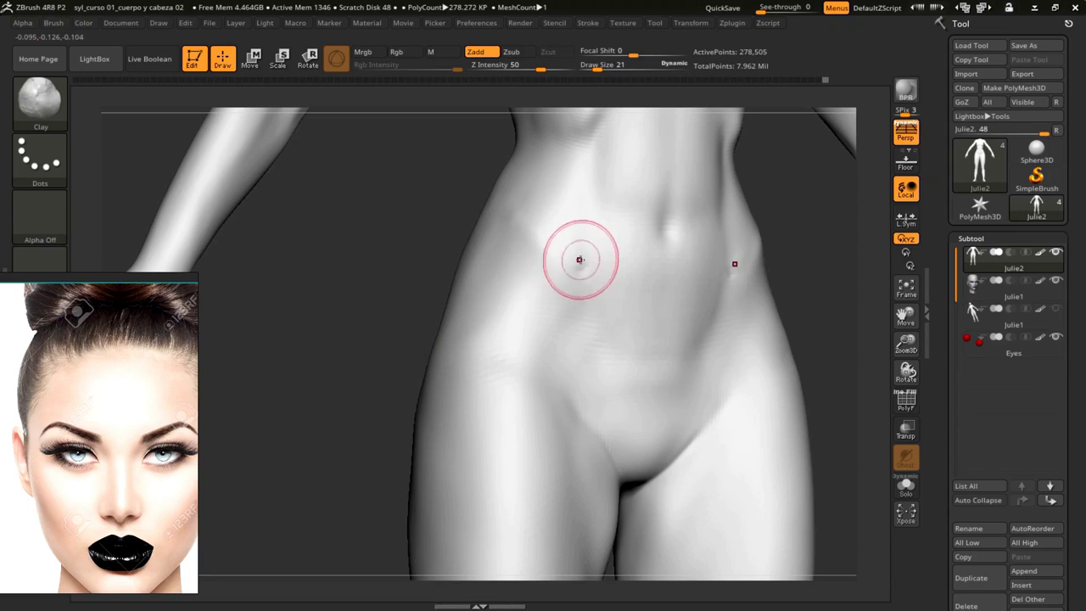
drag(440, 194, 507, 216)
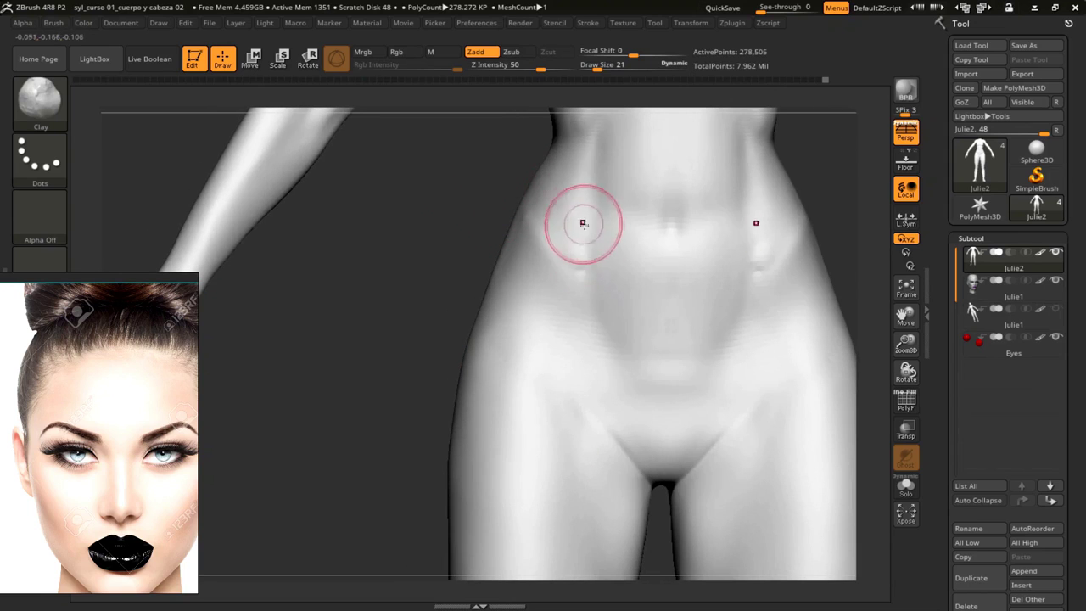
mouse_move(571, 254)
right_down()
mouse_move(561, 257)
mouse_move(574, 258)
right_up()
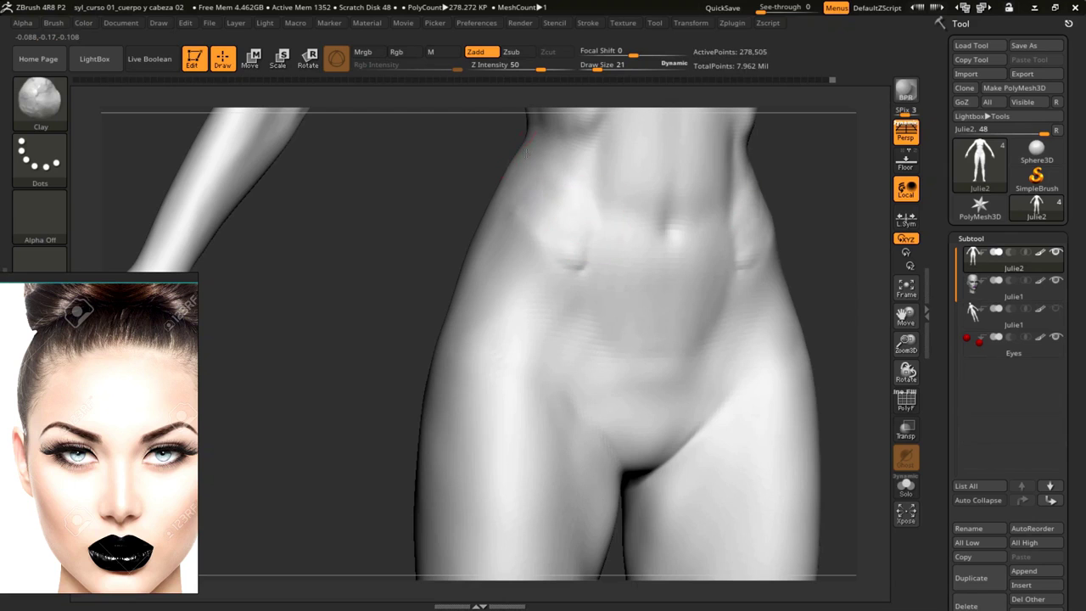
Subdivide the body mesh once more and refine the lower obliques with the Clay brush at draw size 17
mouse_move(437, 166)
right_down()
mouse_move(538, 243)
mouse_move(423, 221)
right_up()
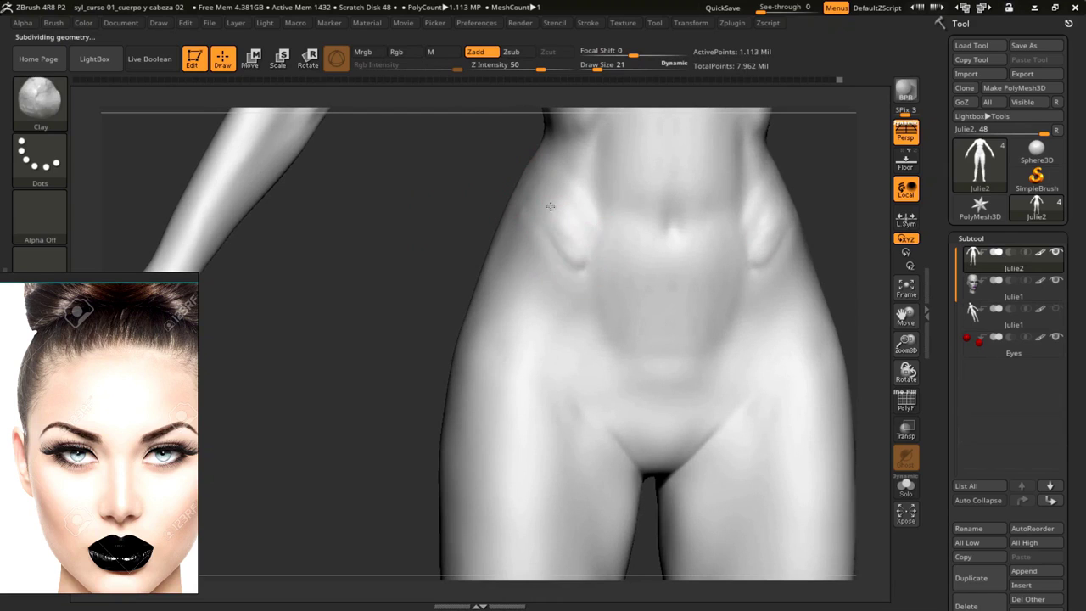
right_drag(582, 239, 504, 243)
right_click(538, 247)
drag(594, 254, 568, 253)
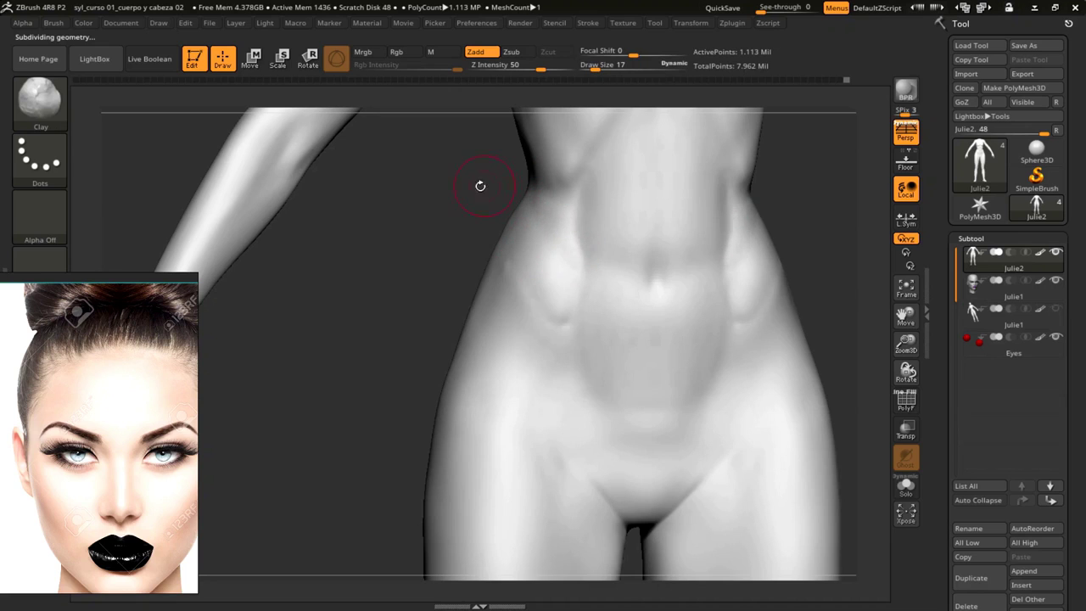
Smooth the side of the waist between the ribcage and the hip at draw size 17
right_drag(480, 186, 497, 187)
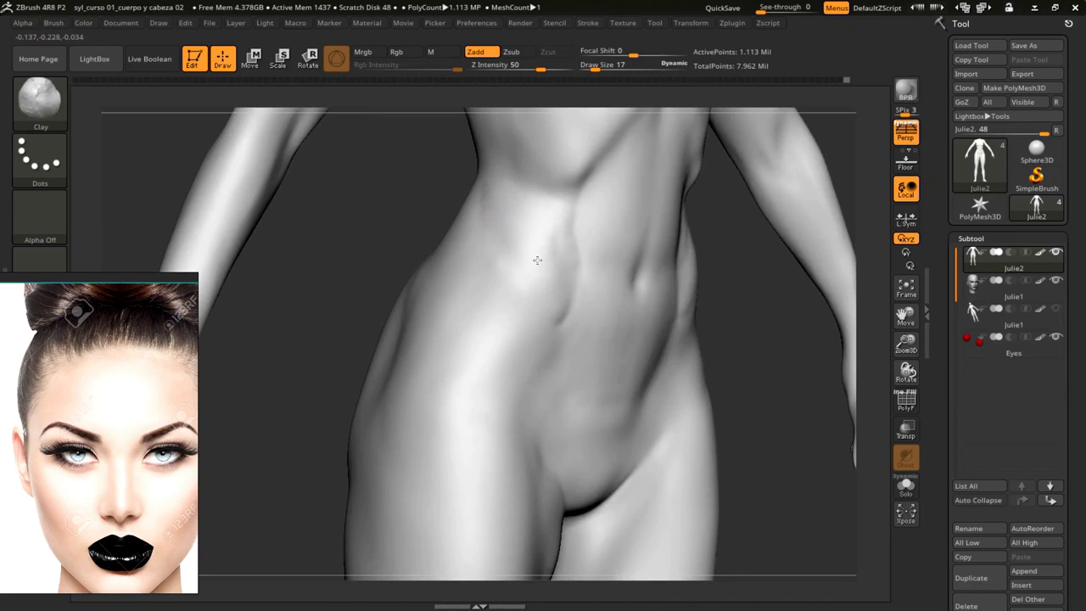
key(shift)
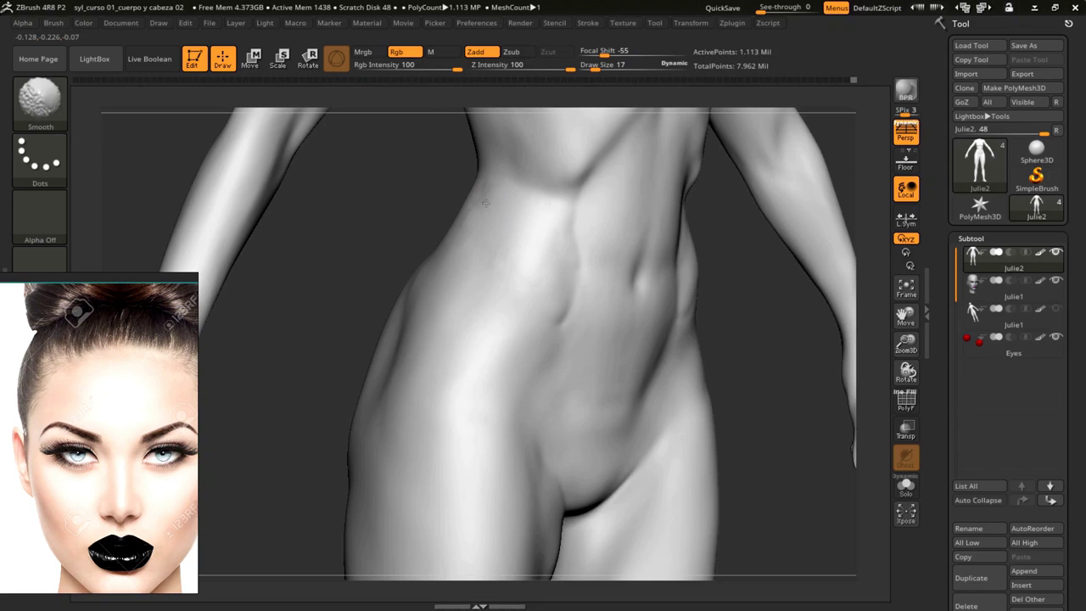
mouse_move(494, 194)
right_down()
mouse_move(412, 167)
mouse_move(526, 211)
right_up()
Shape the side of the ribcage with the Clay brush at draw size 25 and smooth its lower edge
key(space)
mouse_move(447, 217)
right_down()
mouse_move(545, 241)
mouse_move(520, 239)
right_up()
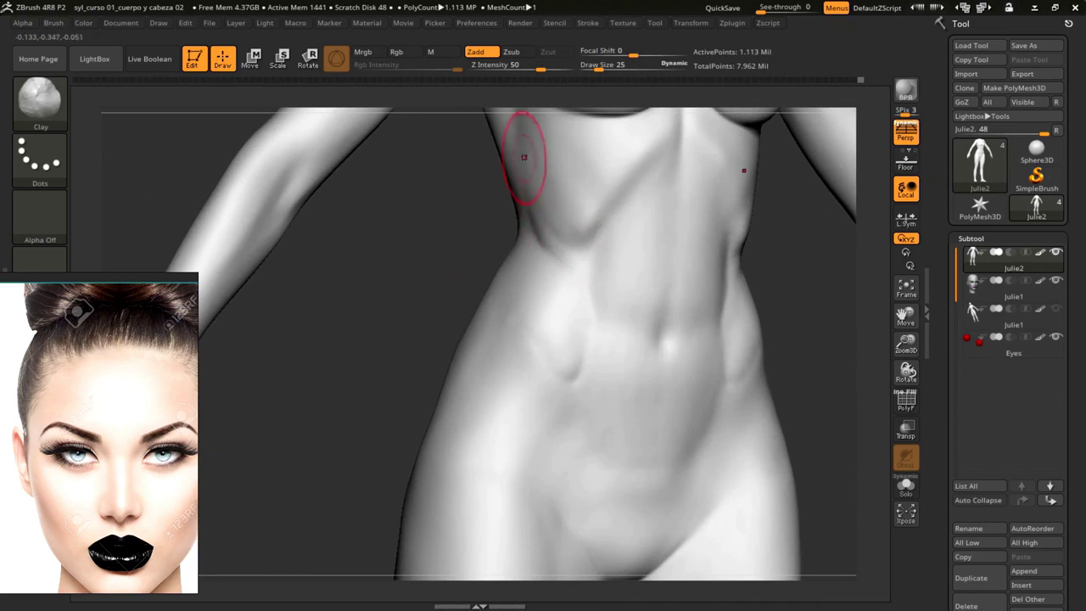
key(shift)
mouse_move(462, 188)
right_down()
mouse_move(449, 250)
mouse_move(456, 223)
mouse_move(497, 238)
mouse_move(491, 208)
right_up()
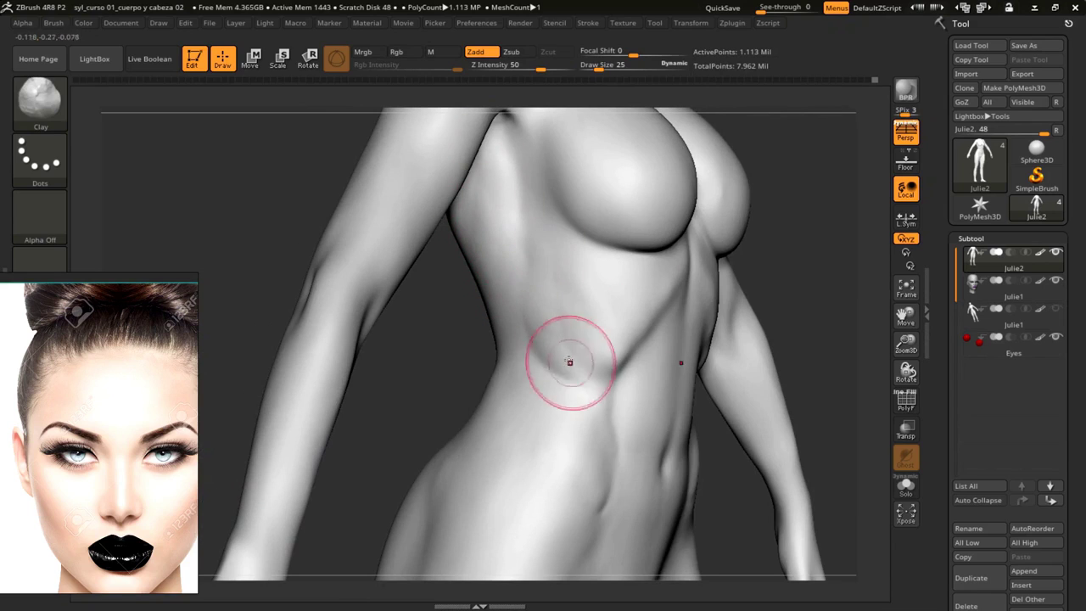
key(shift)
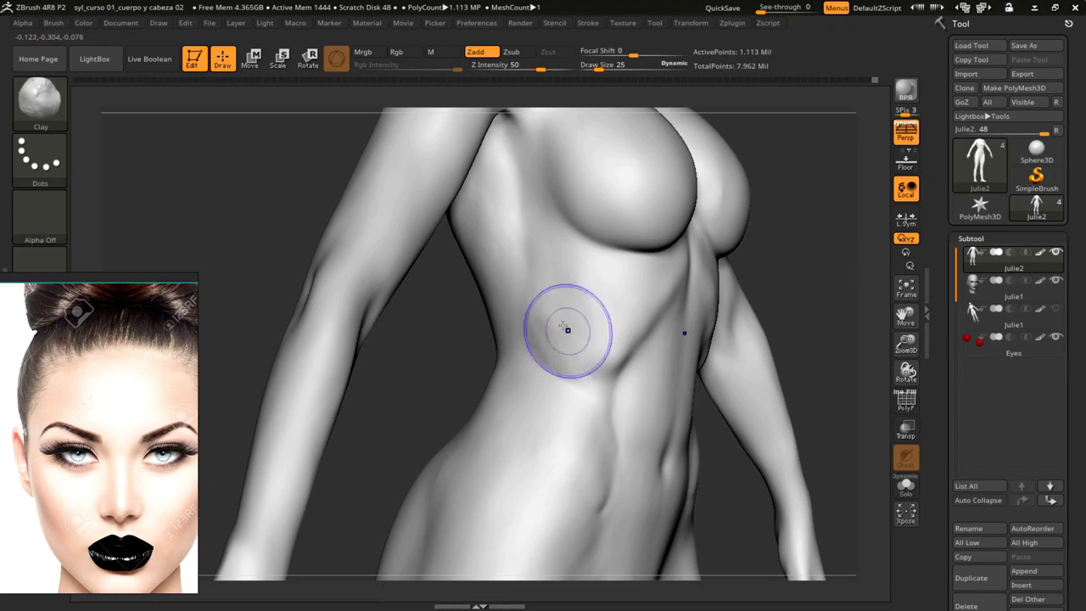
shift+drag(560, 332, 562, 348)
right_drag(540, 301, 545, 183)
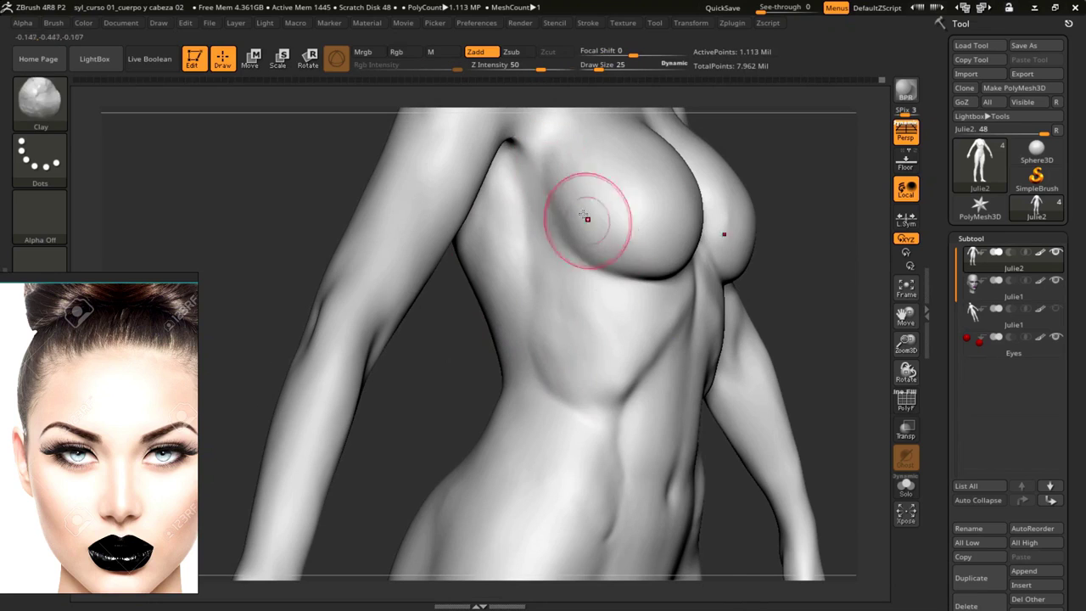
Refine the outer breast and its transition to the armpit with the Clay and Smooth brushes at draw size 25
shift+drag(583, 214, 591, 235)
shift+drag(568, 184, 534, 151)
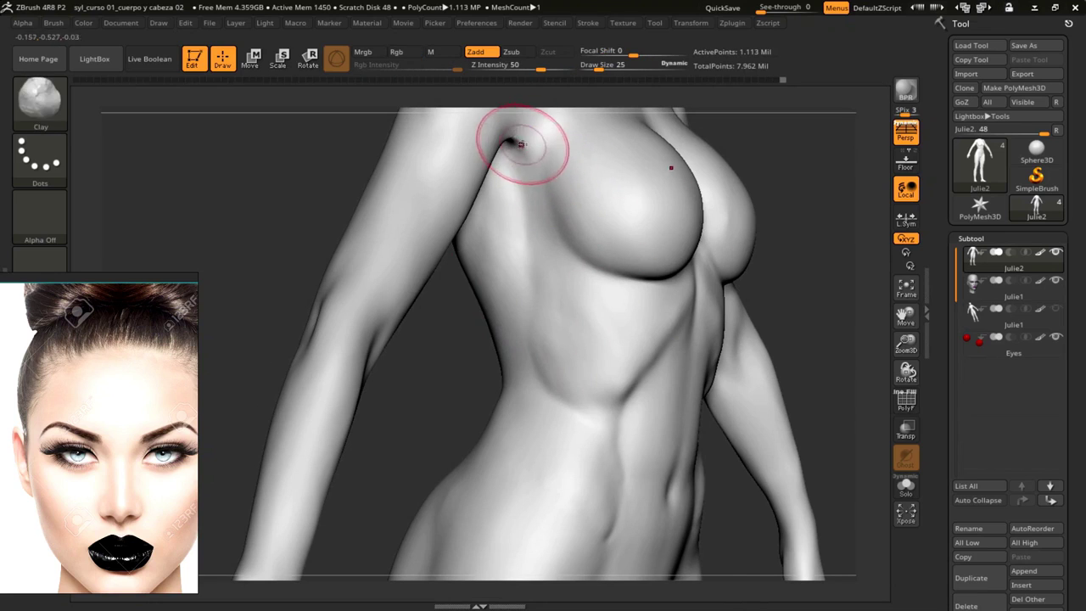
right_drag(521, 145, 486, 215)
mouse_move(486, 215)
shift+mouse_down()
mouse_move(569, 217)
mouse_move(546, 243)
shift+mouse_up()
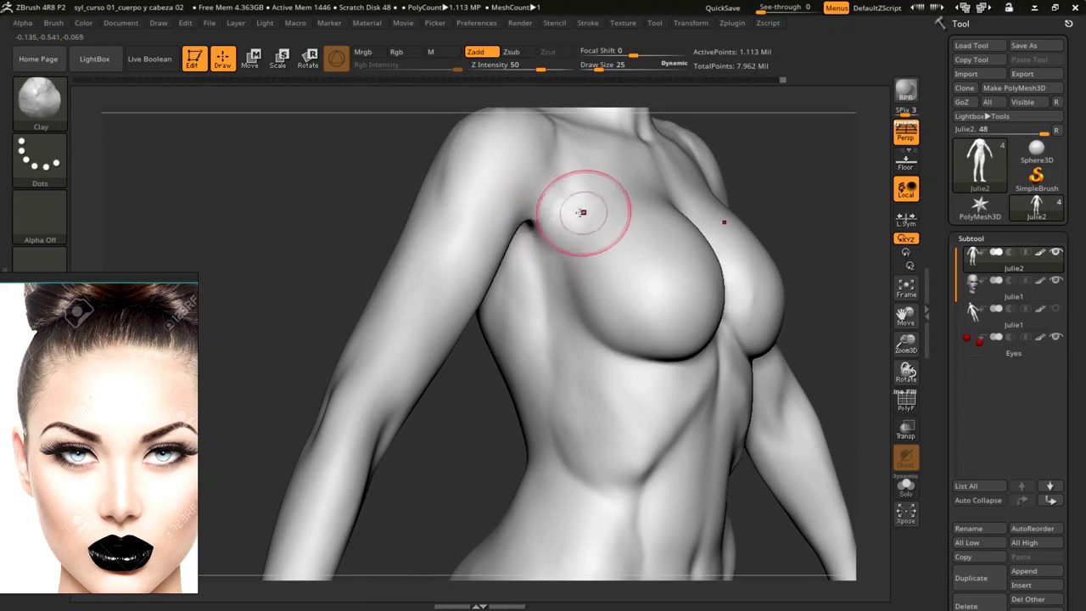
shift+drag(562, 206, 572, 192)
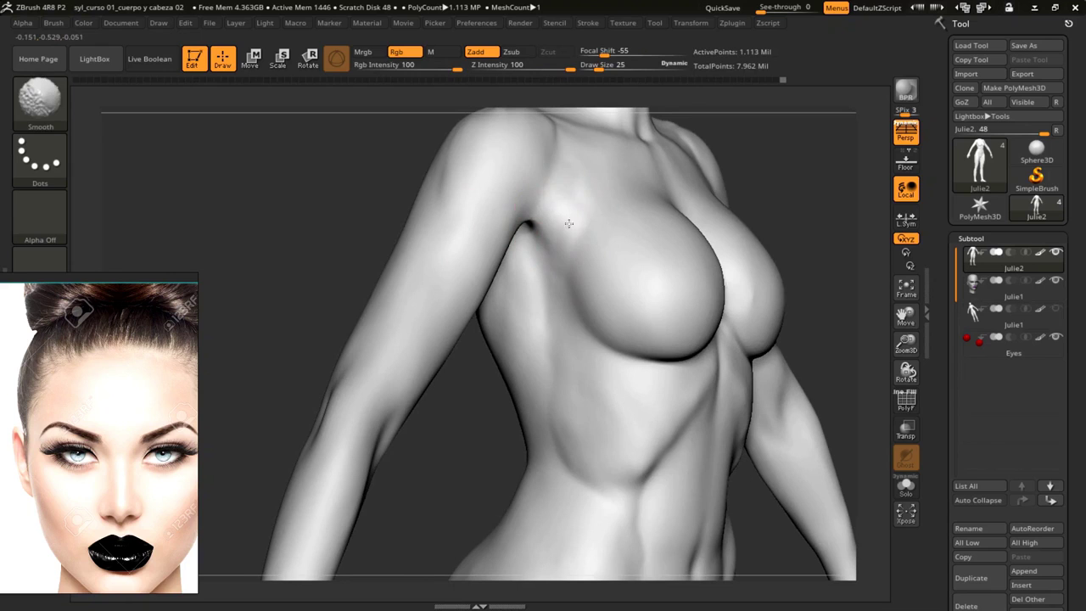
Refine the ribcage below the breasts at draw size 17 and build up the upper abdomen with the Clay brush at draw size 21
drag(351, 225, 475, 228)
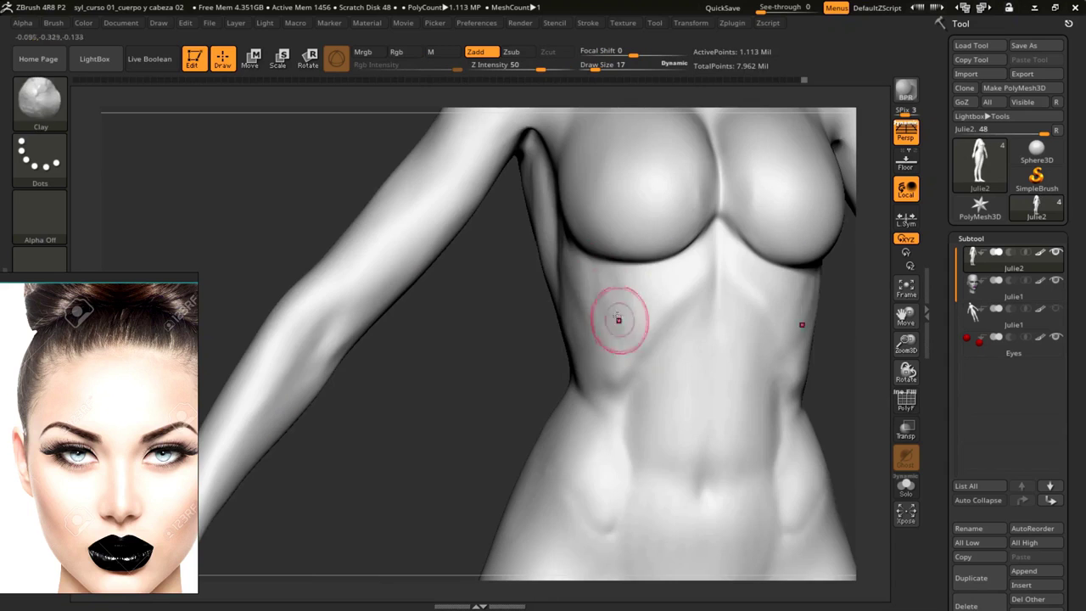
key(shift)
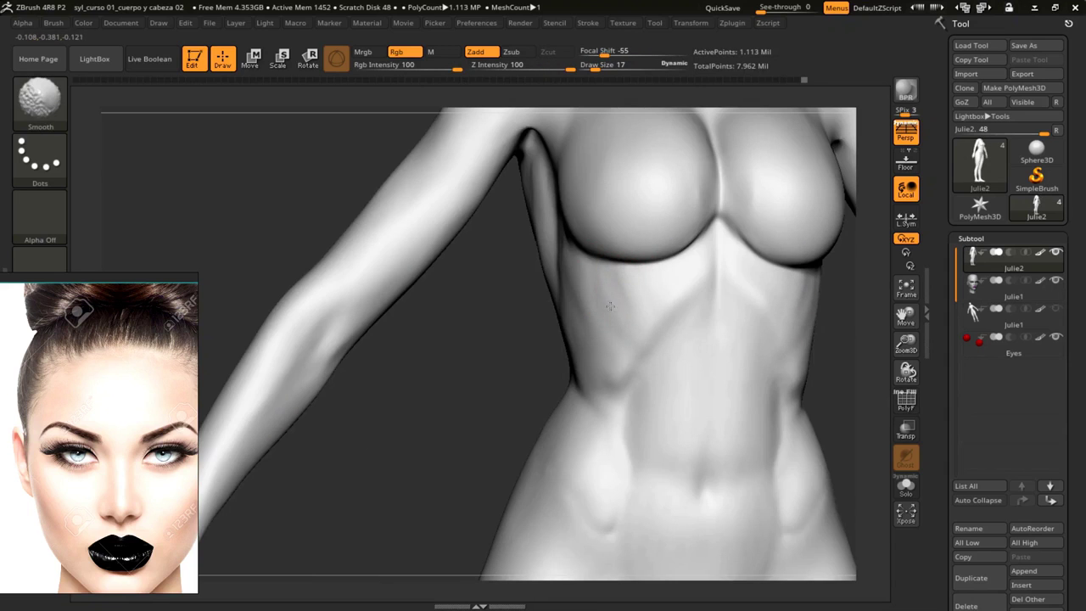
alt+drag(487, 365, 492, 242)
key(s)
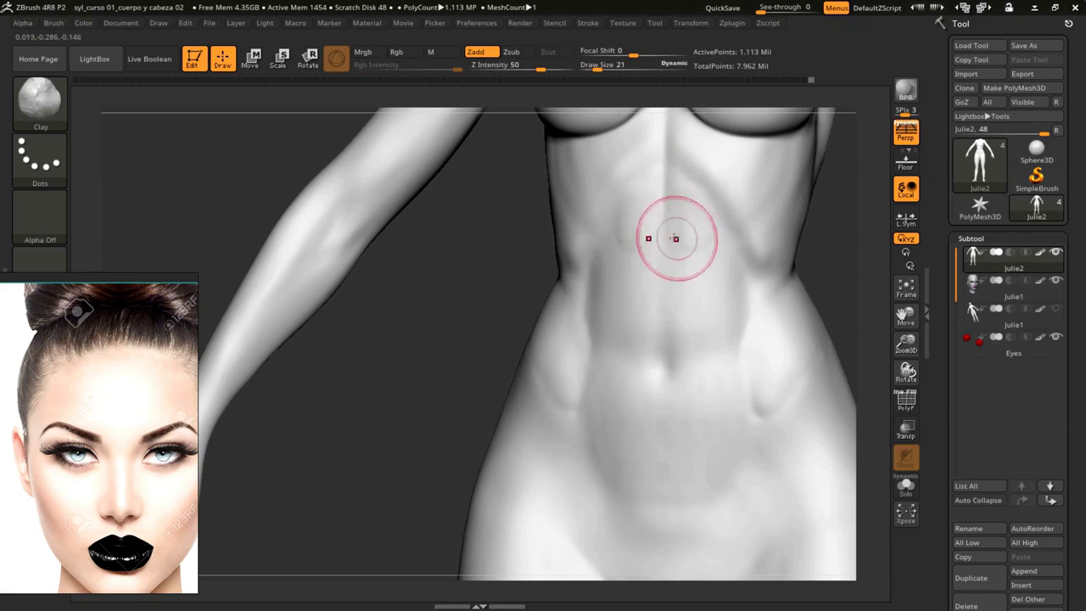
key(shift)
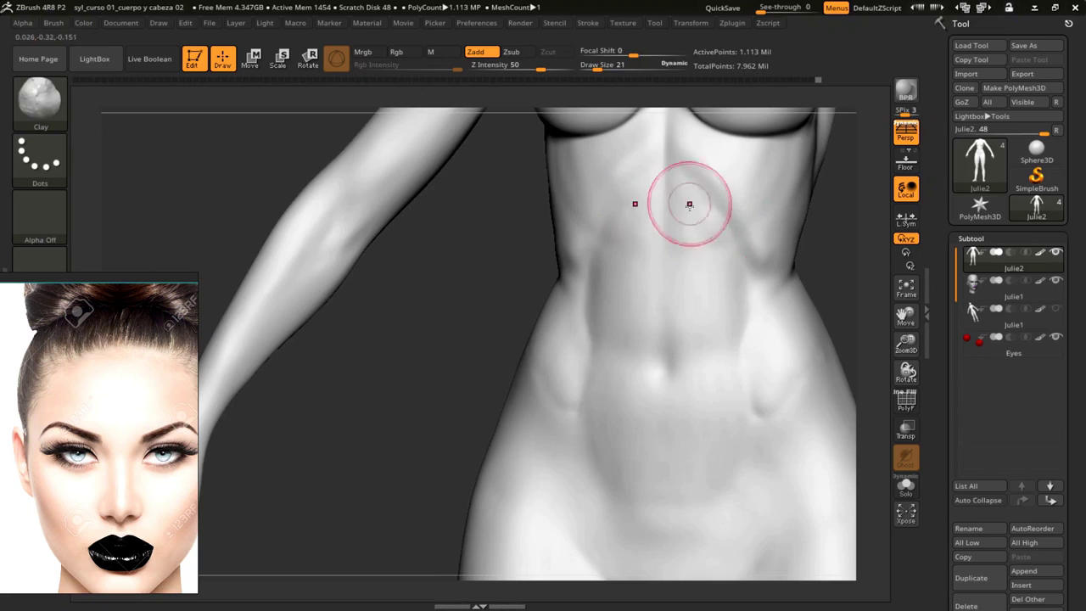
Shape the rib arch and the area around the navel with the Clay brush at draw size 21, smoothing the transitions
mouse_move(518, 255)
mouse_down()
mouse_move(484, 260)
mouse_move(547, 259)
mouse_up()
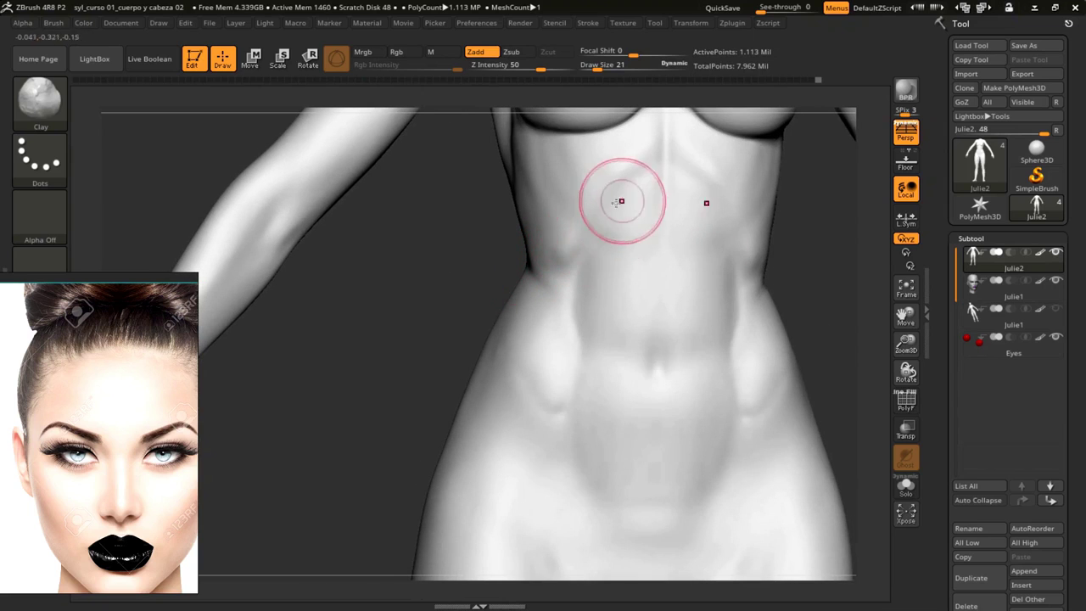
drag(606, 237, 627, 239)
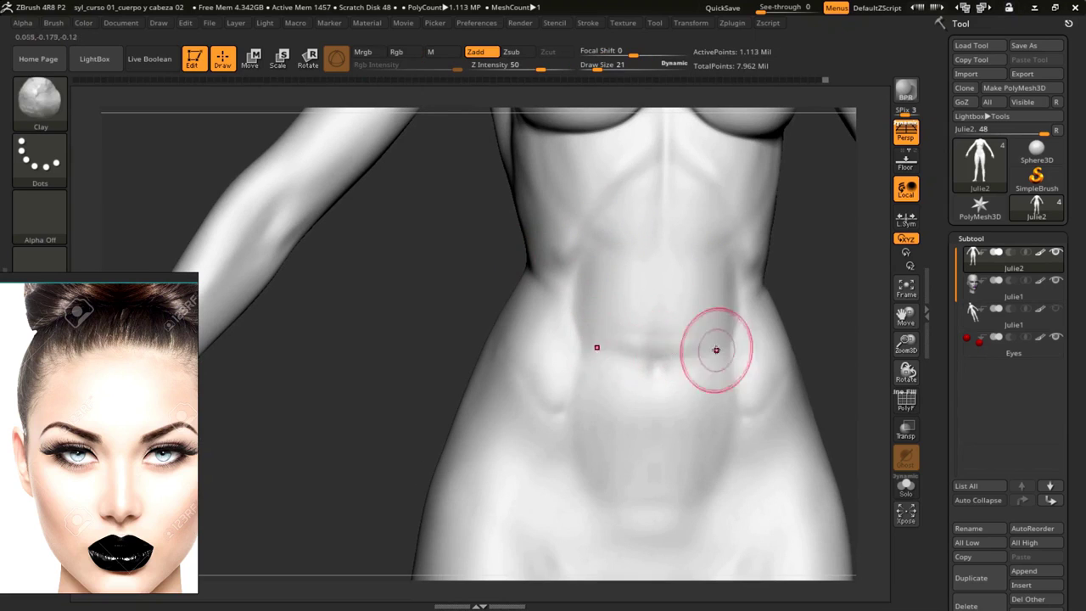
drag(610, 330, 667, 311)
key(shift)
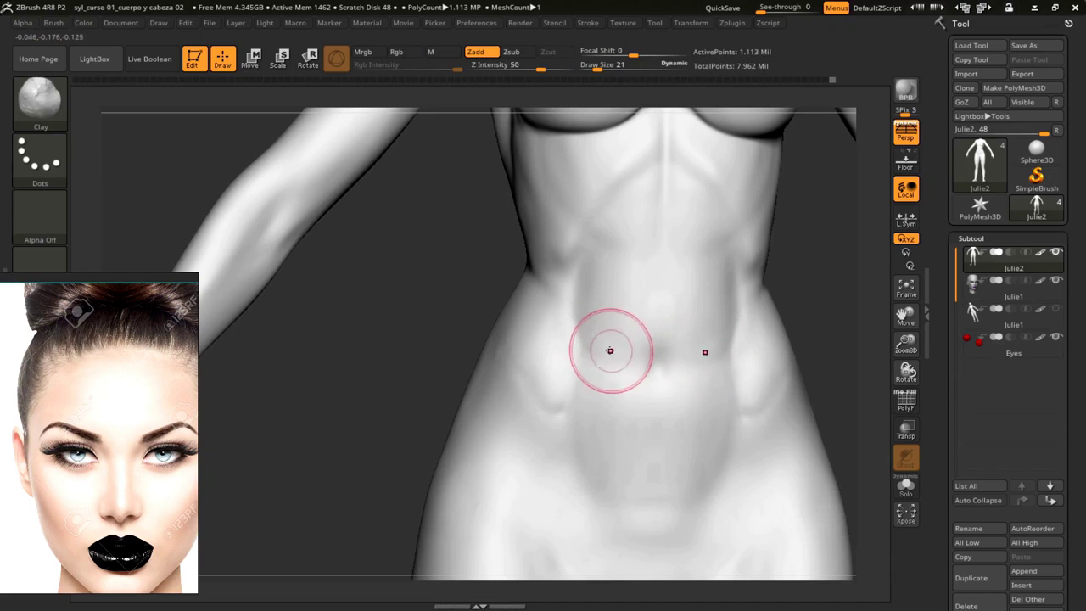
Reshape the navel with the Move brush, adjusting the draw size to fit the detail
drag(465, 337, 416, 321)
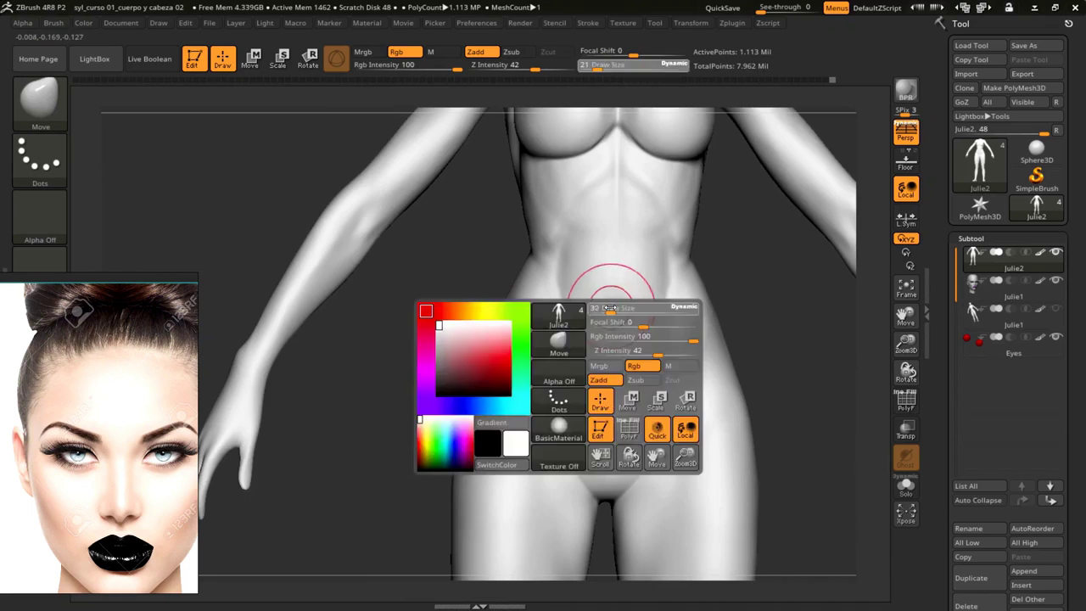
key(space)
key(space)
key(space)
drag(453, 317, 429, 319)
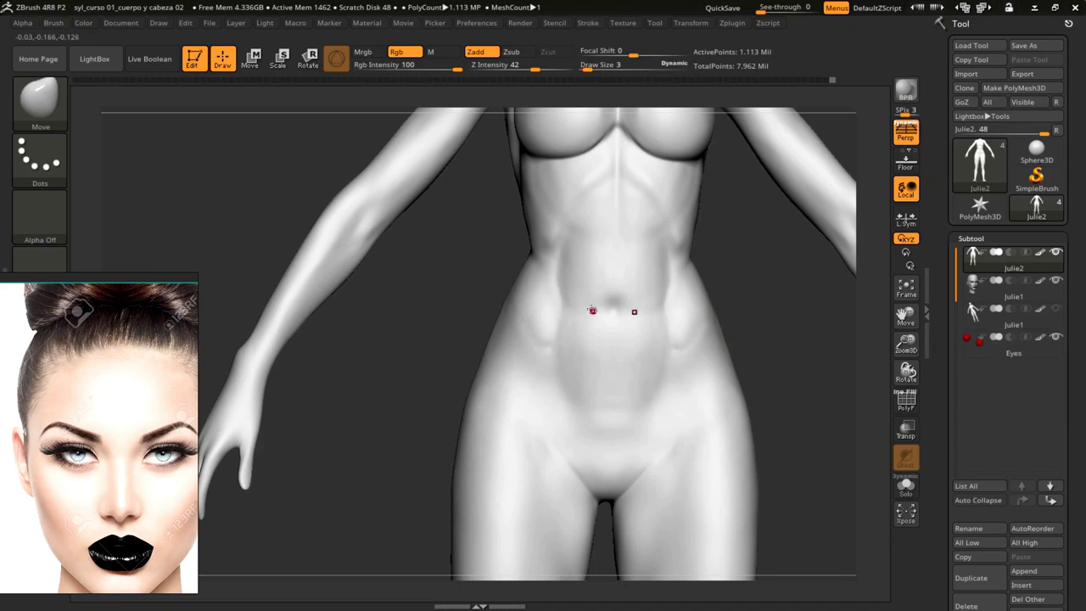
key(space)
drag(579, 303, 594, 302)
Reposition the inner edges of the obliques beside the navel with the Move brush at draw sizes 34 and 25
mouse_move(436, 305)
mouse_down()
mouse_move(407, 319)
mouse_move(243, 274)
mouse_move(356, 280)
mouse_move(501, 259)
mouse_move(565, 294)
mouse_move(516, 281)
mouse_move(624, 295)
mouse_move(521, 279)
mouse_move(575, 283)
mouse_up()
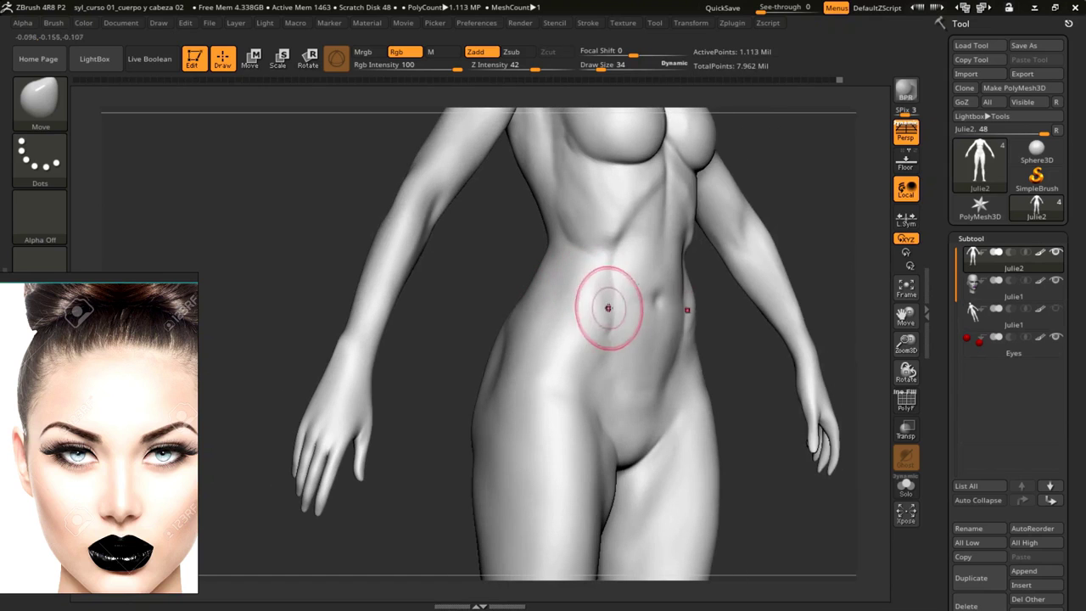
key(shift)
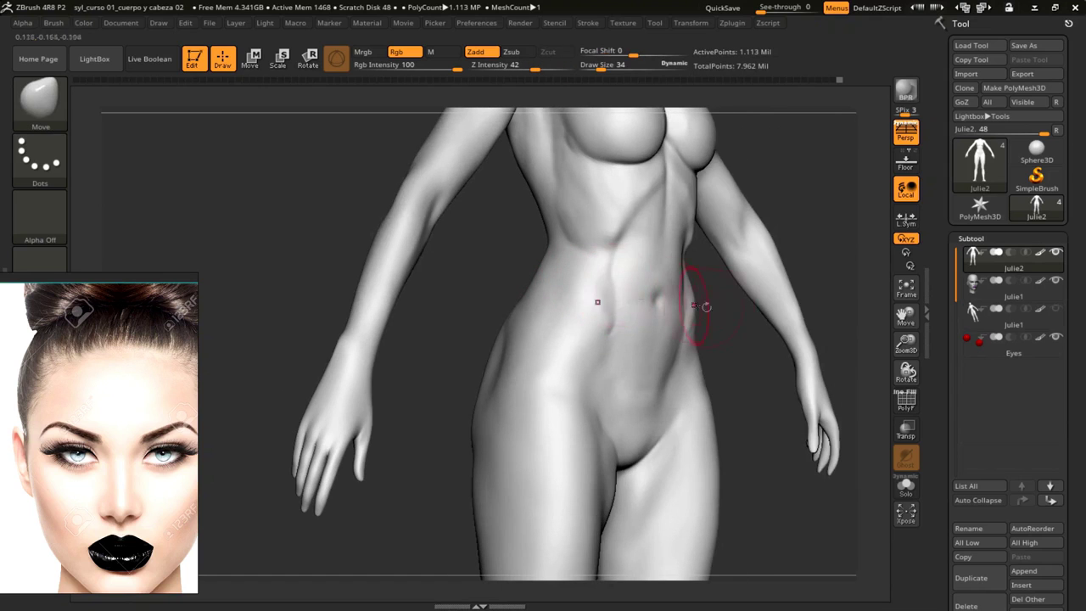
mouse_move(710, 308)
mouse_down()
mouse_move(500, 276)
mouse_move(562, 312)
mouse_move(580, 341)
mouse_up()
key(space)
mouse_move(525, 312)
alt+mouse_down()
mouse_move(484, 311)
mouse_move(484, 358)
mouse_move(398, 356)
alt+mouse_up()
key(shift)
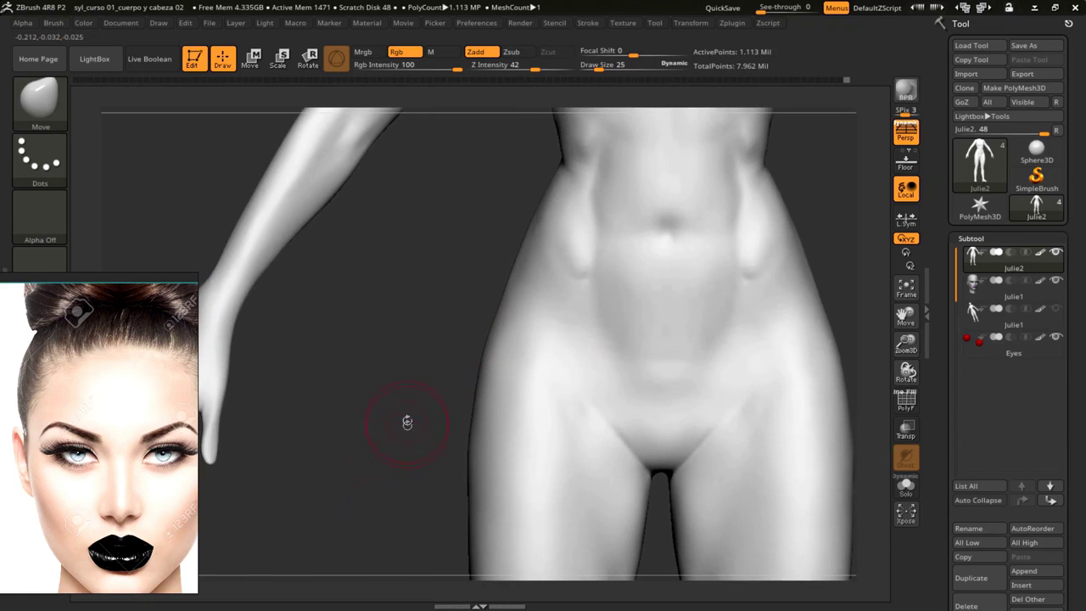
Build up the abdomen beside the navel with the Clay brush at draw size 25
key(b)
key(c)
key(l)
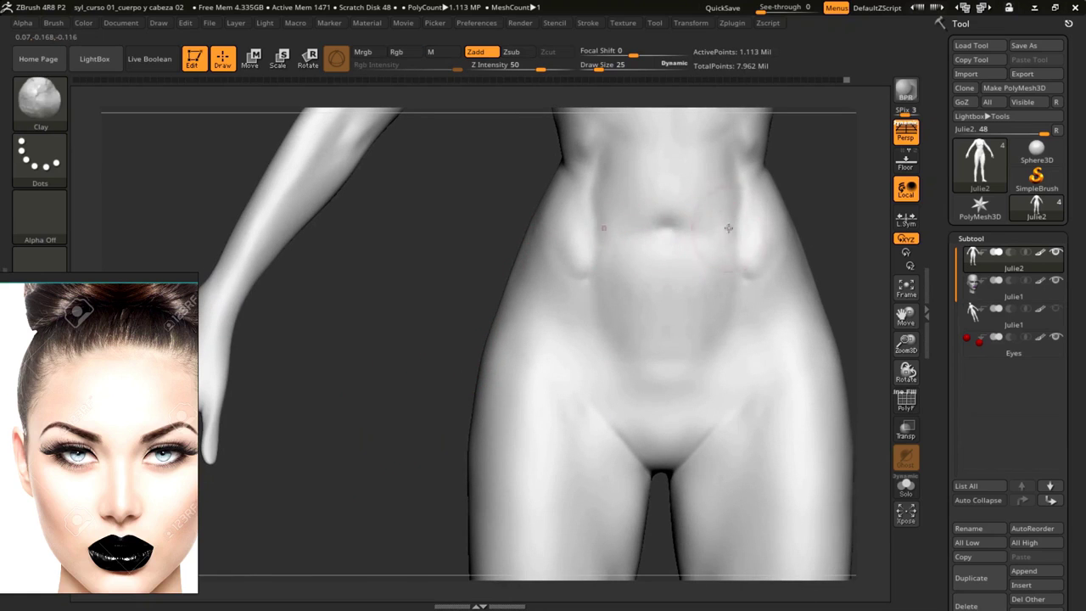
Adjust the shape of the navel and the adjoining belly with the Move brush at draw sizes 25 and 15
key(b)
key(m)
key(v)
drag(649, 238, 700, 243)
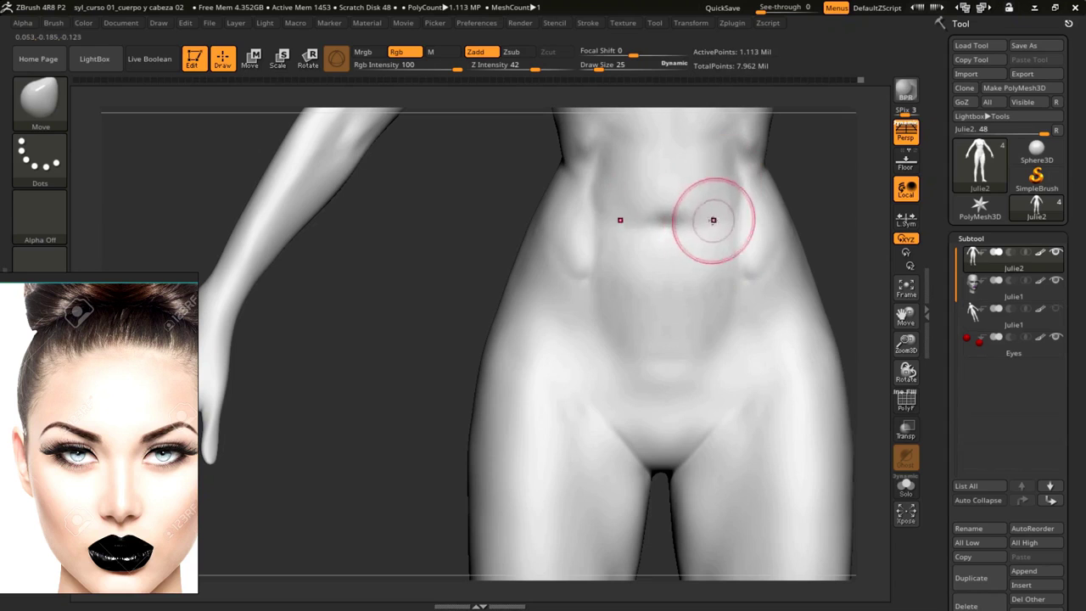
key(space)
mouse_move(654, 213)
right_down()
mouse_move(628, 237)
mouse_move(667, 214)
right_up()
right_drag(794, 273, 532, 223)
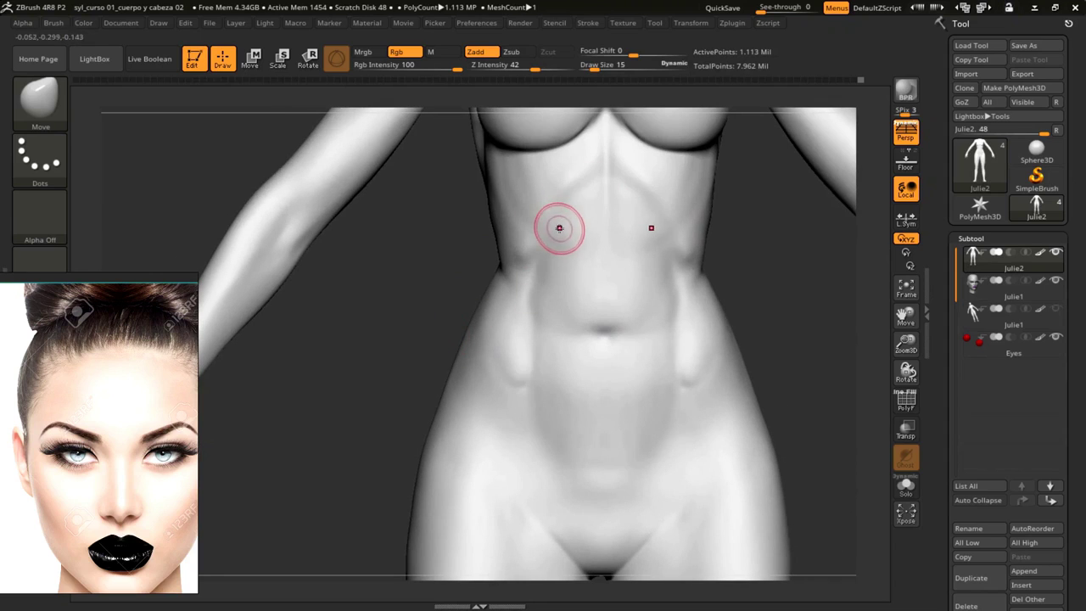
Carve the vertical midline of the abdomen from below the sternum past the navel with the DamStandard brush at draw size 15
key(b)
key(c)
key(l)
key(b)
key(d)
key(s)
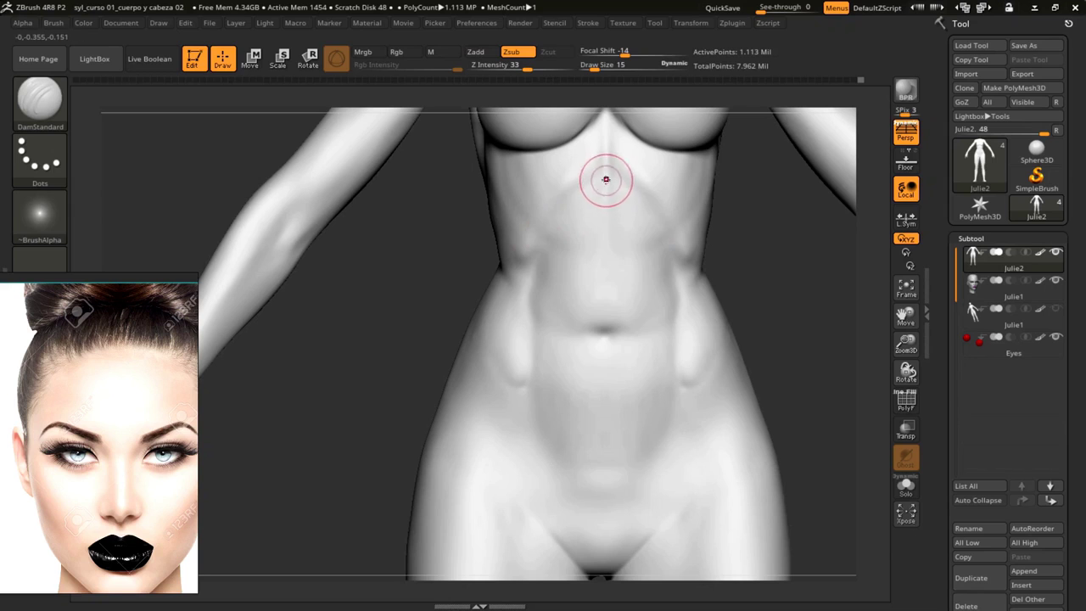
drag(606, 178, 604, 416)
mouse_move(419, 362)
mouse_down()
mouse_move(429, 382)
mouse_move(362, 325)
mouse_move(396, 322)
mouse_move(349, 311)
mouse_move(516, 281)
mouse_up()
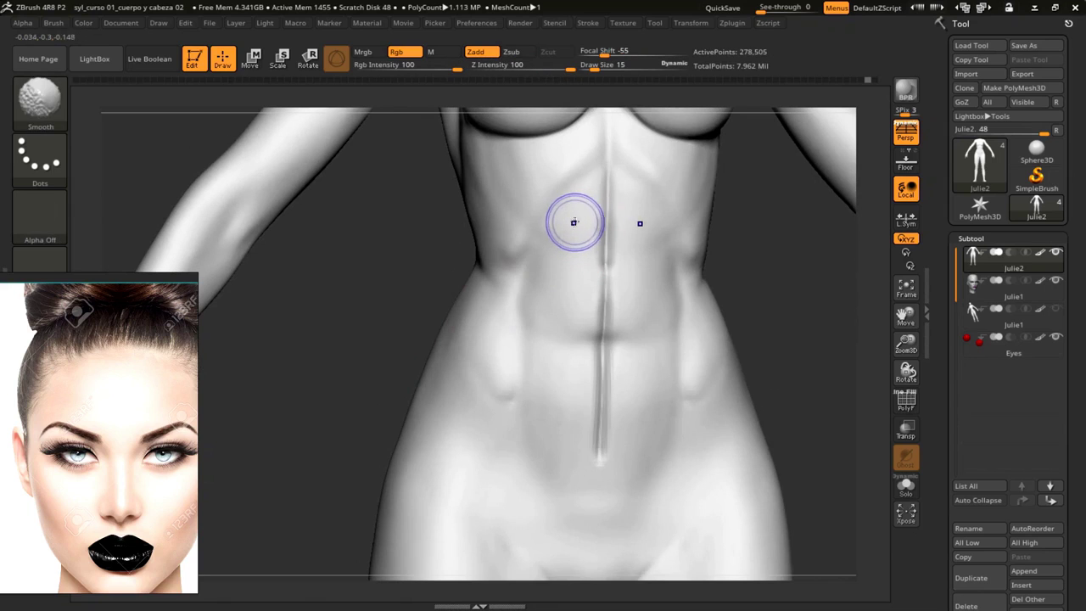
Soften the abdominal midline groove with the Smooth brush at lower subdivision levels, using draw size 8, and step back up one level
key(space)
drag(587, 217, 602, 201)
key(shift)
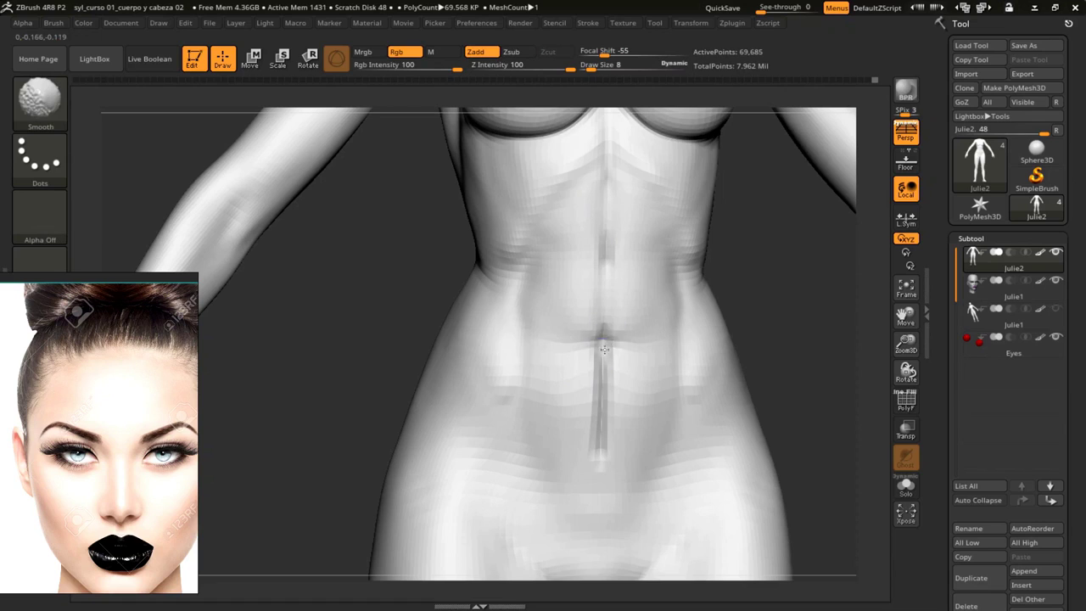
mouse_move(592, 356)
shift+mouse_down()
mouse_move(608, 443)
mouse_move(590, 461)
mouse_move(594, 366)
shift+mouse_up()
key(space)
key(ctrl+d)
mouse_move(600, 458)
alt+mouse_down()
mouse_move(597, 233)
mouse_move(609, 258)
mouse_move(567, 347)
mouse_move(501, 352)
alt+mouse_up()
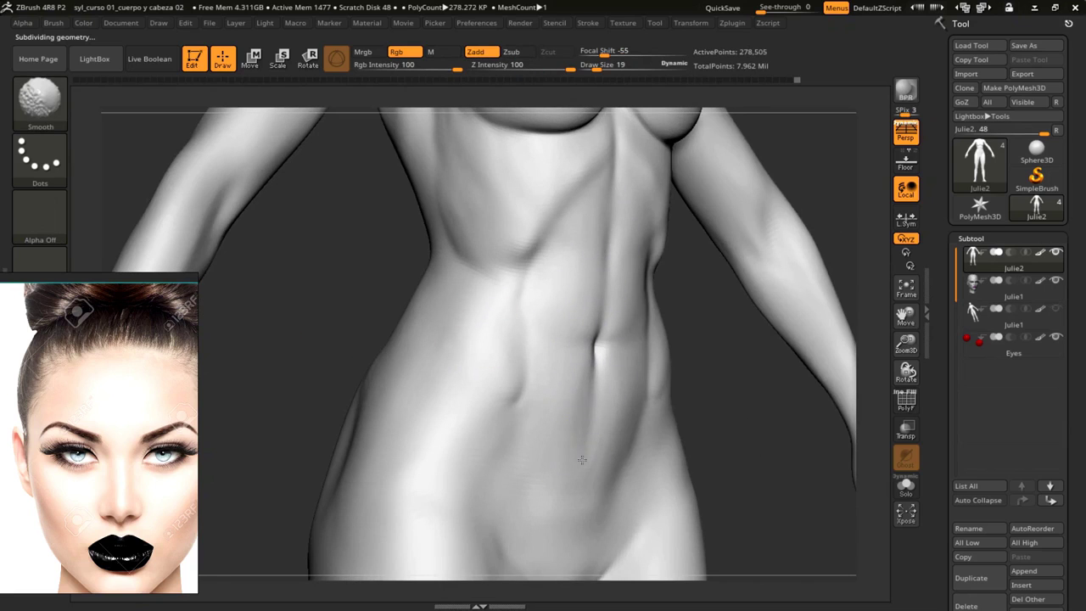
Add volume around and below the navel with the Standard brush at draw size 19 and smooth the lower belly
mouse_move(300, 335)
mouse_down()
mouse_move(354, 291)
mouse_move(365, 330)
mouse_up()
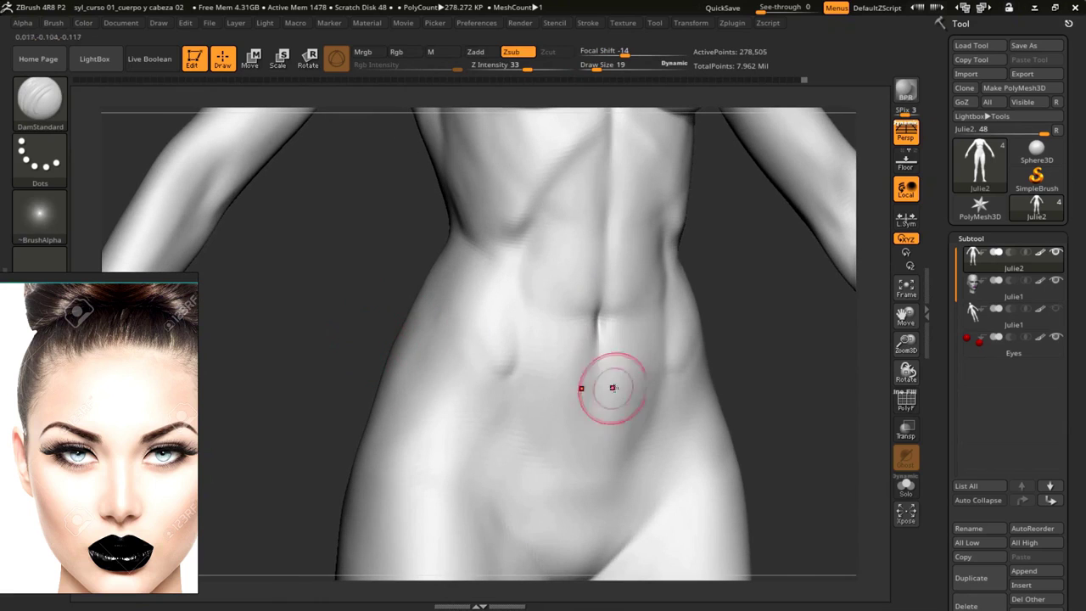
key(b)
key(s)
key(t)
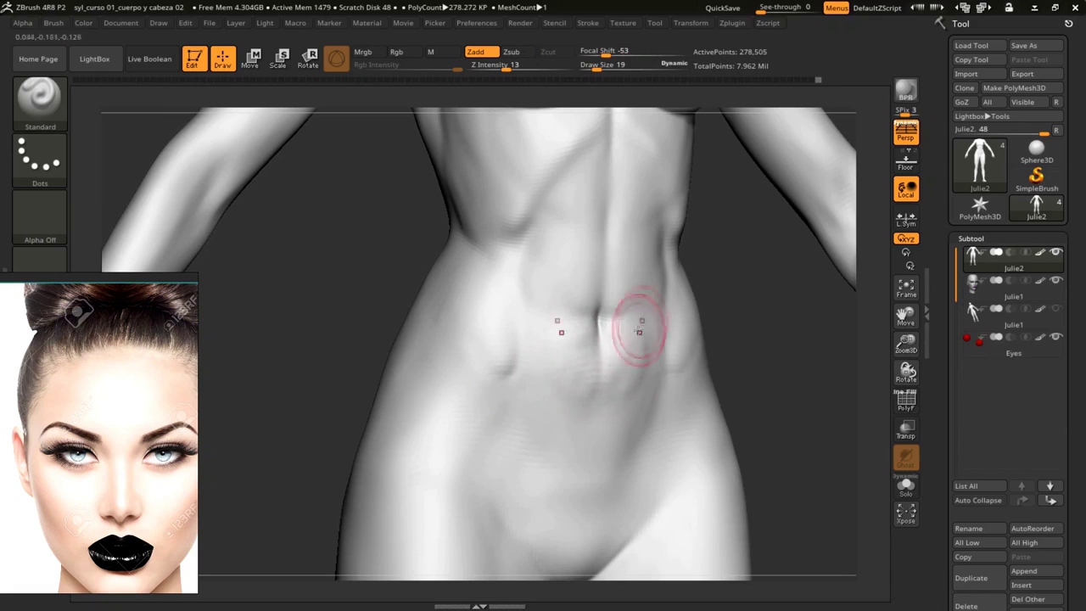
shift+drag(642, 319, 617, 391)
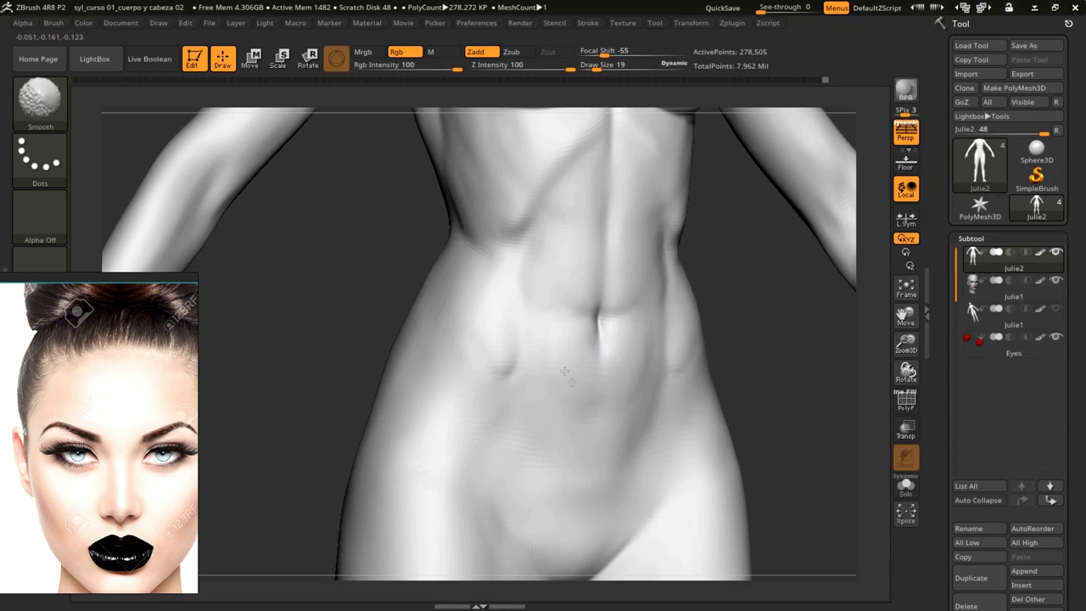
Build up the lower obliques above the hips with the Standard brush at draw size 30 and smooth their edges at size 12
mouse_move(407, 310)
mouse_down()
mouse_move(334, 288)
mouse_move(330, 303)
mouse_move(445, 328)
mouse_move(389, 298)
mouse_up()
key(space)
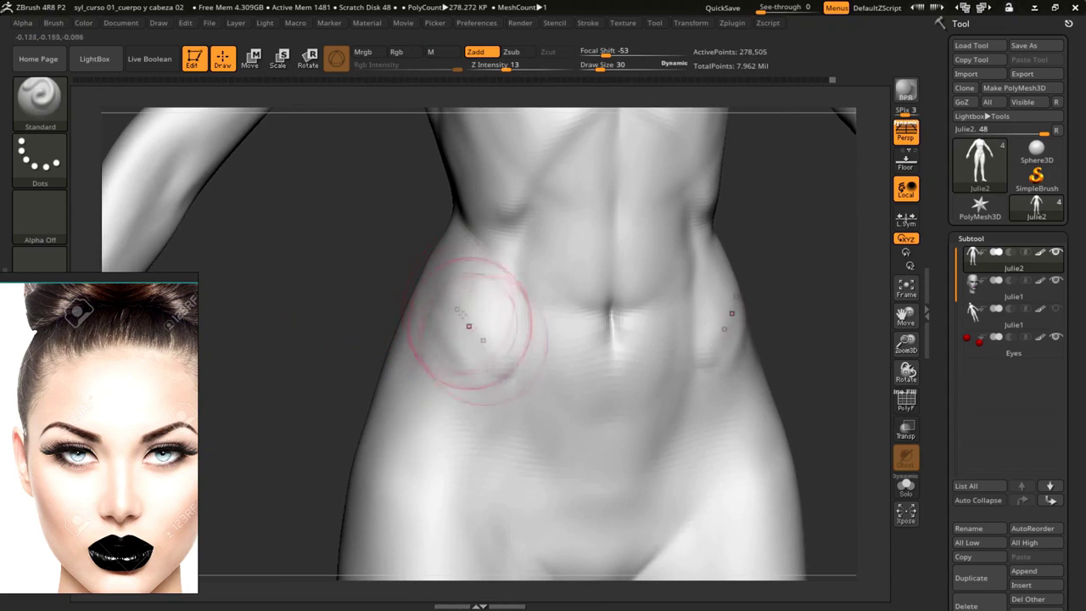
key(space)
key(shift)
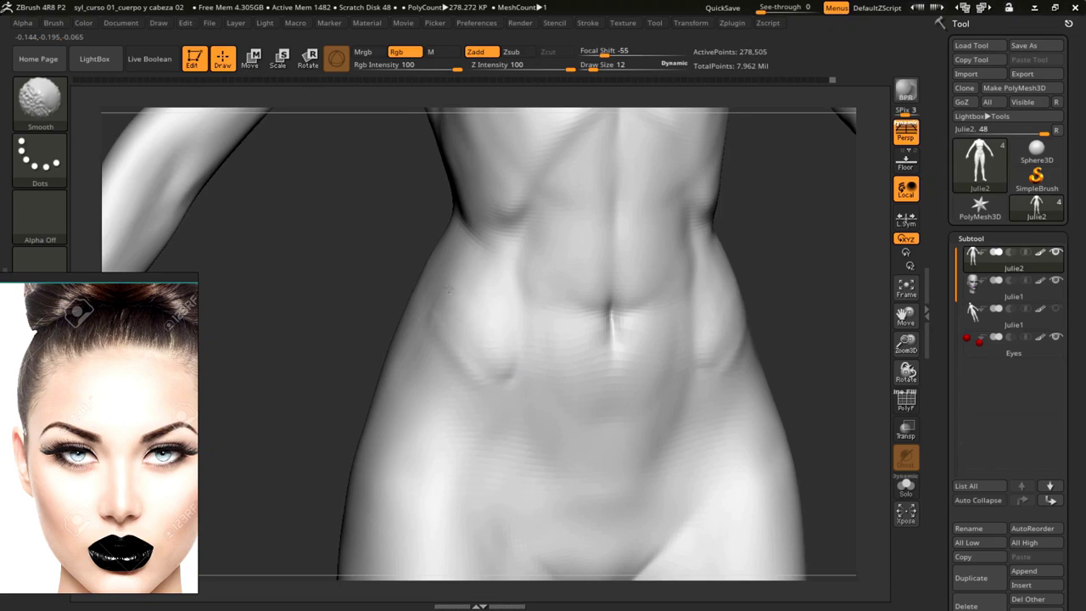
drag(364, 332, 466, 364)
mouse_move(413, 315)
mouse_down()
mouse_move(374, 310)
mouse_move(376, 339)
mouse_move(414, 311)
mouse_move(521, 315)
mouse_up()
Fill out the front of the hip below the oblique with the Standard brush at draw size 27 and smooth it
key(space)
drag(400, 291, 717, 309)
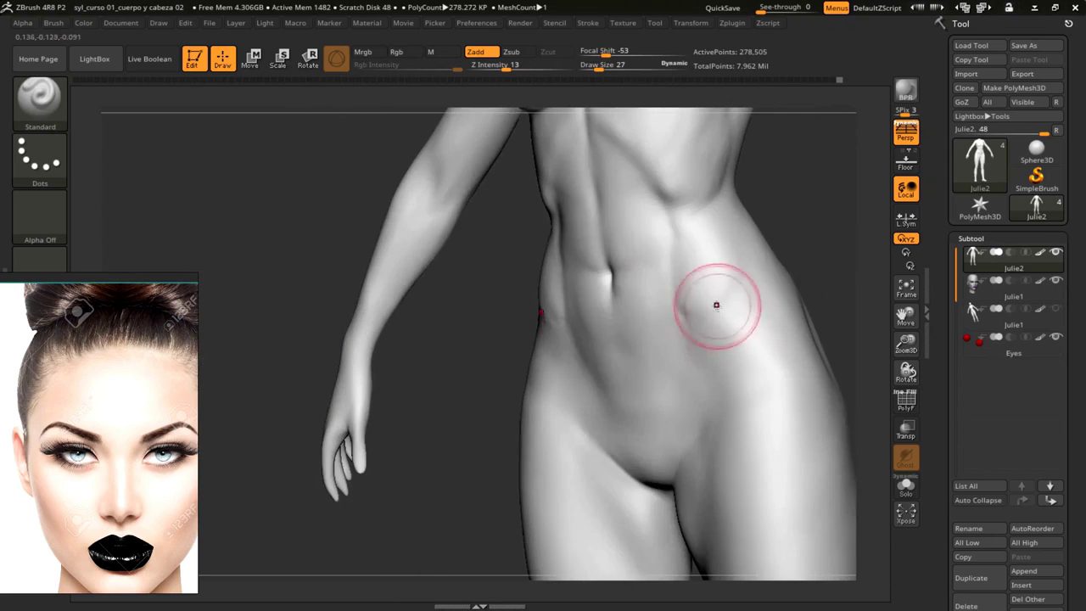
shift+drag(747, 374, 713, 322)
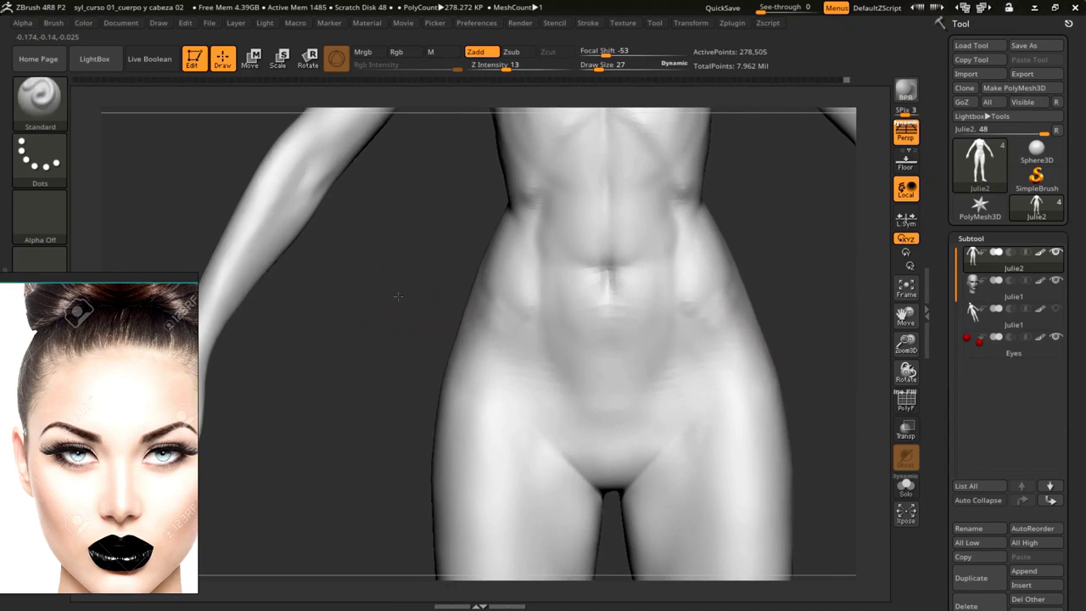
drag(407, 314, 382, 296)
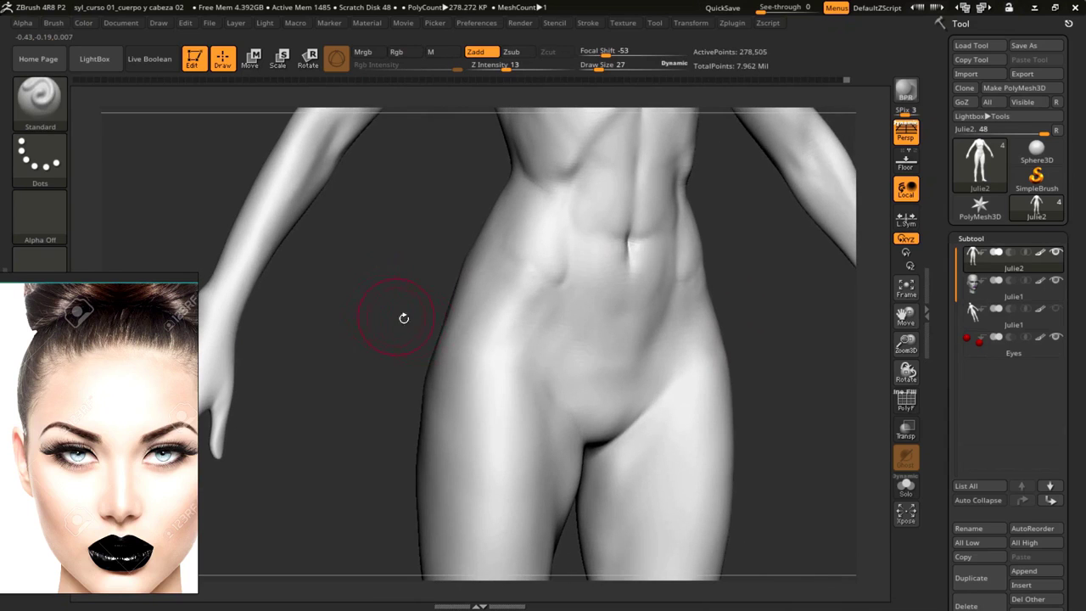
Smooth the lower abdomen between the navel and the groin at draw size 37
key(space)
drag(585, 322, 632, 341)
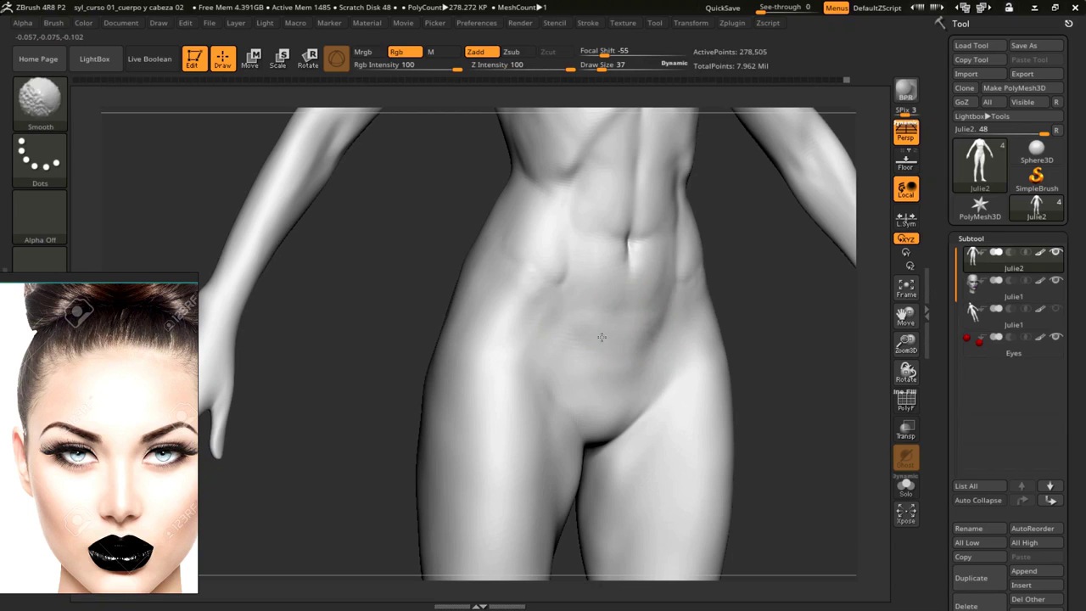
drag(458, 314, 429, 296)
Refine the lower abdomen's borders toward the hips with the Standard brush at draw size 19 and smooth them
key(space)
drag(570, 314, 558, 308)
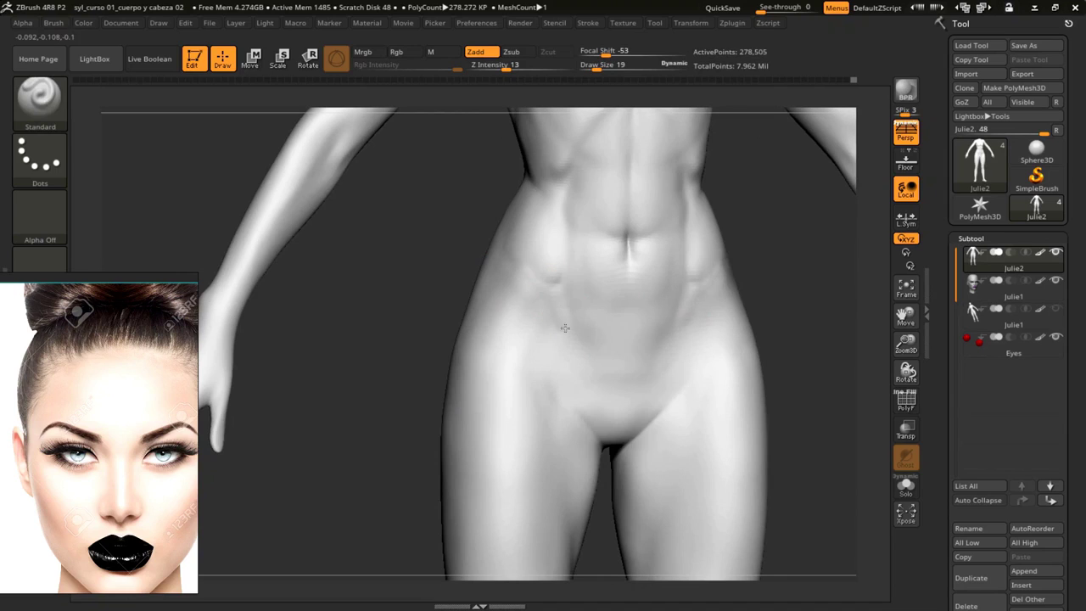
key(shift)
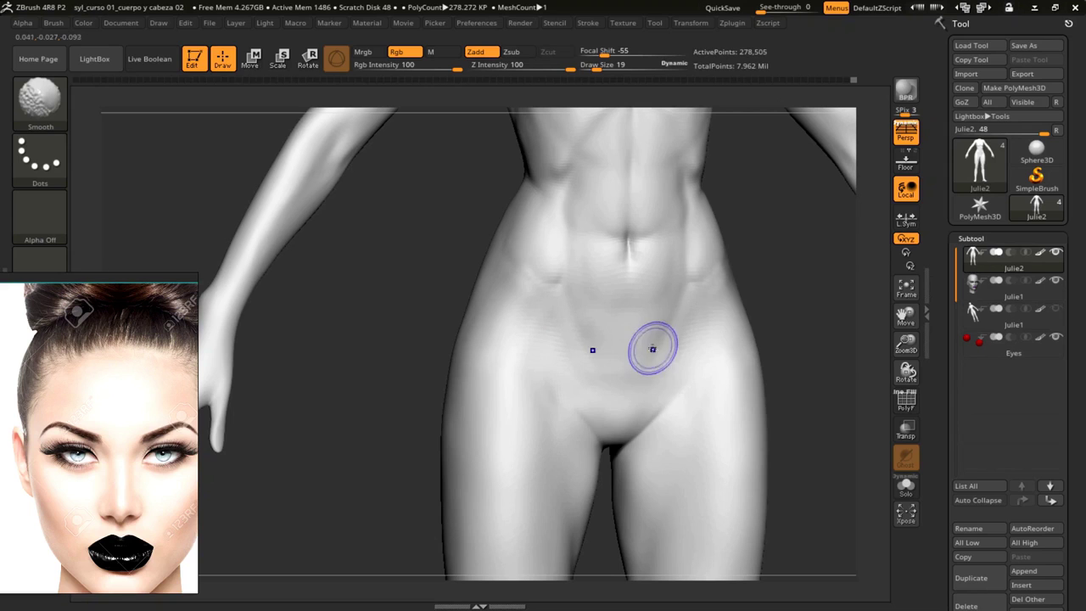
Add volume to the pubic area and the adjoining inner thighs with the Inflat brush at draw size 34
right_drag(491, 376, 497, 291)
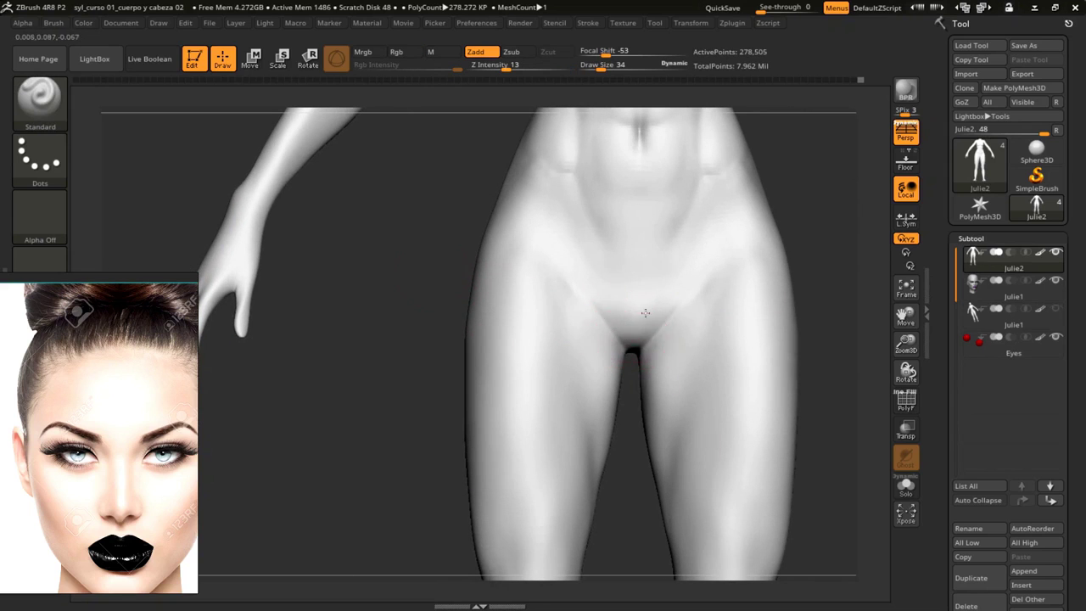
mouse_move(658, 283)
right_down()
mouse_move(388, 274)
mouse_move(135, 173)
right_up()
click(46, 104)
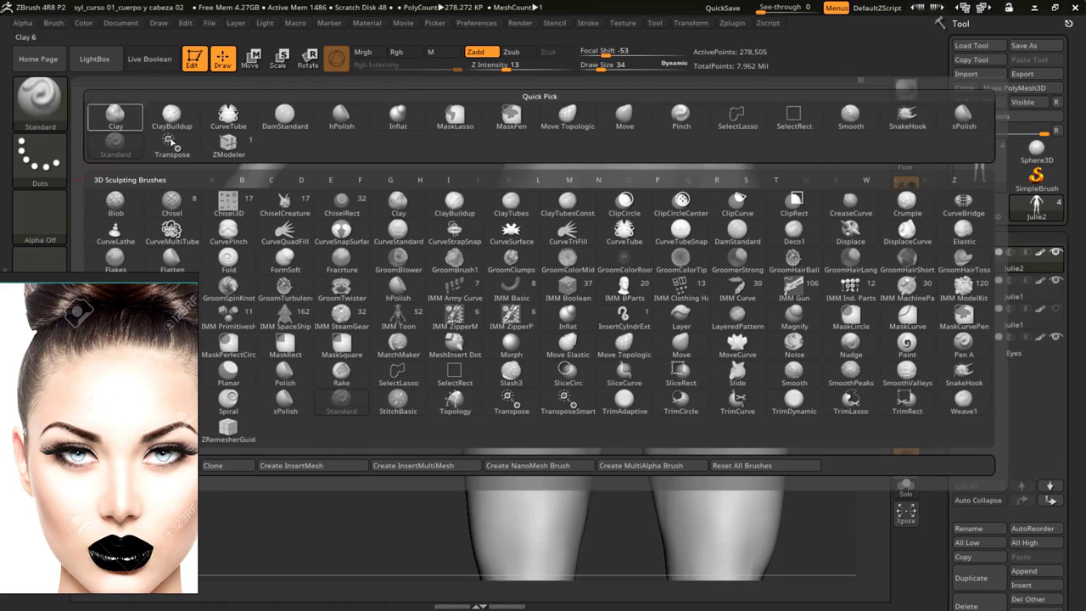
key(i)
key(n)
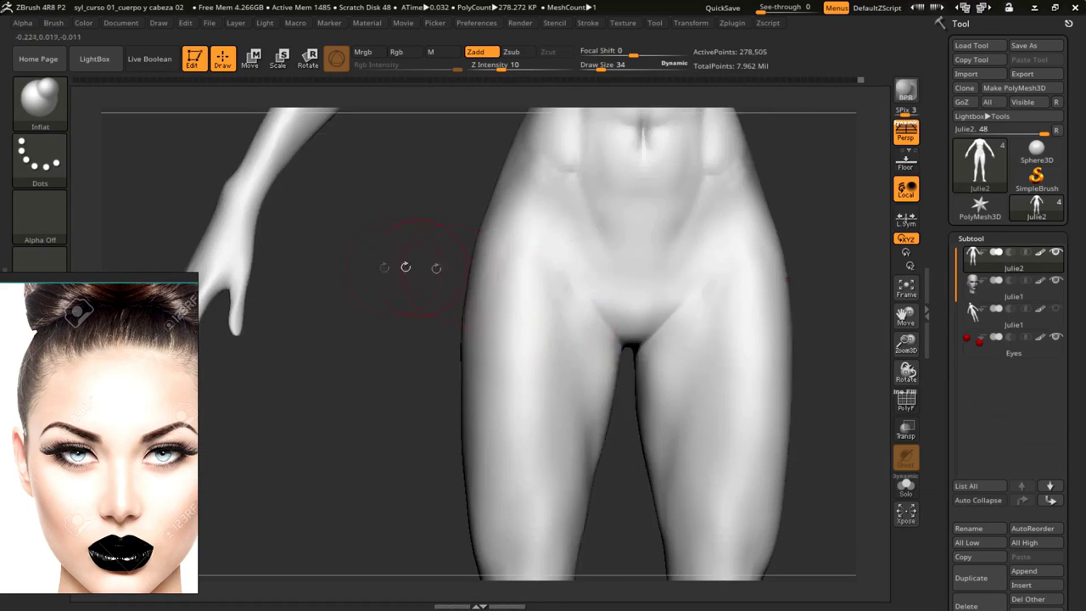
mouse_move(375, 267)
right_down()
mouse_move(589, 357)
mouse_move(611, 343)
right_up()
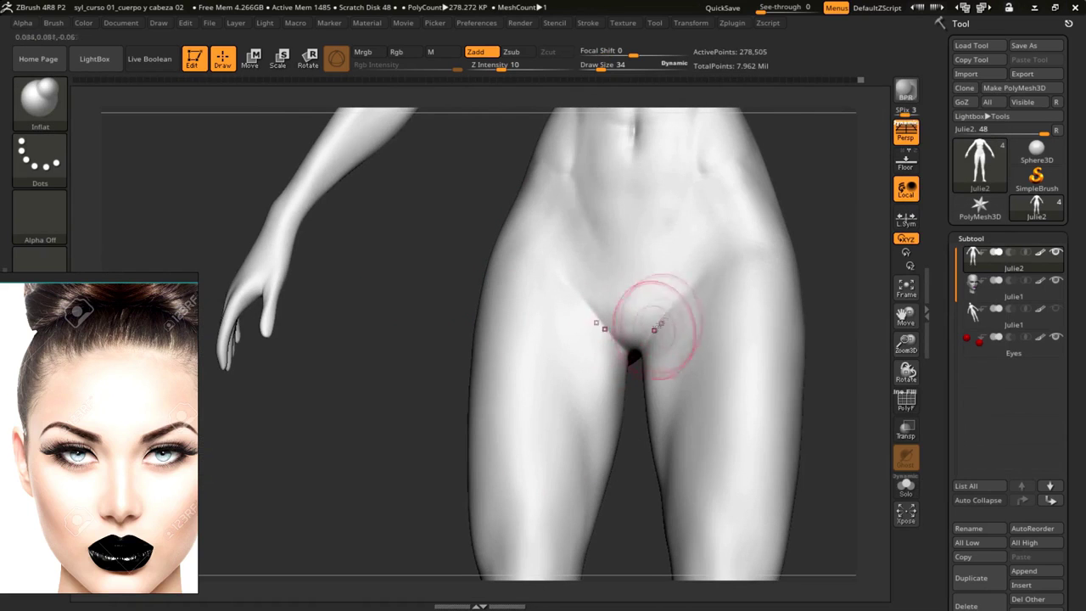
right_drag(628, 291, 614, 292)
mouse_move(501, 293)
right_down()
mouse_move(575, 361)
mouse_move(574, 412)
mouse_move(402, 377)
right_up()
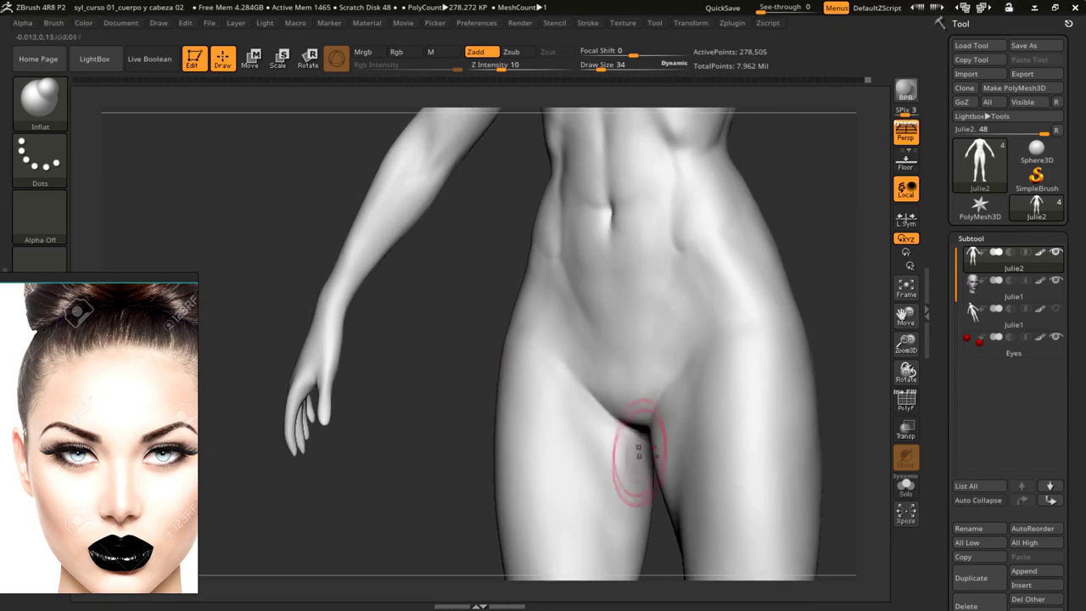
right_drag(638, 437, 594, 416)
Inflate the upper abdominal muscles beside the midline at draw size 34 and smooth the front of the hip
mouse_move(667, 395)
right_down()
mouse_move(581, 396)
mouse_move(574, 243)
right_up()
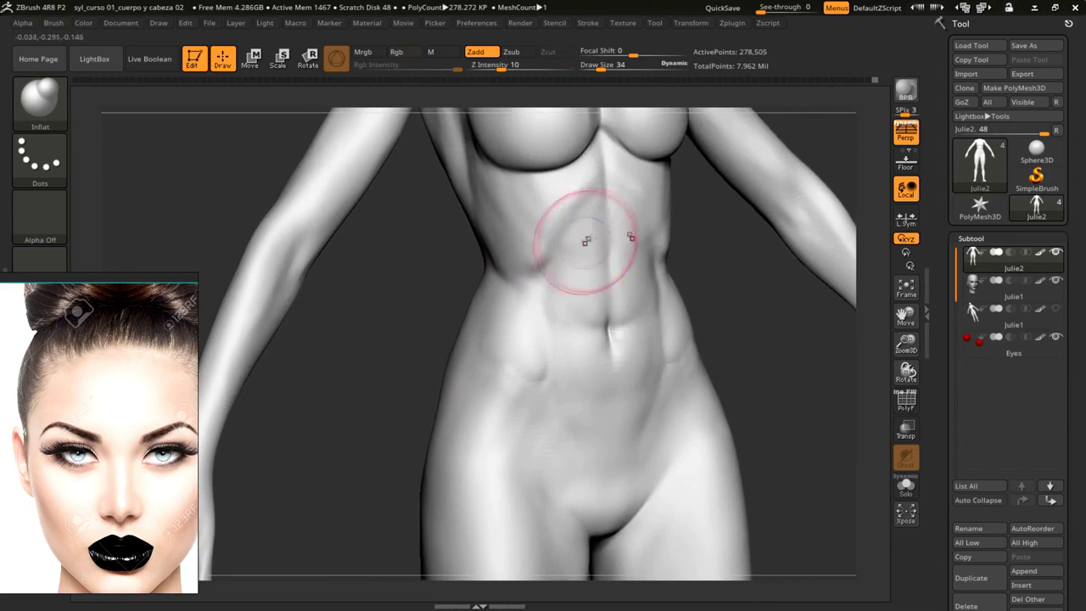
right_drag(632, 222, 618, 213)
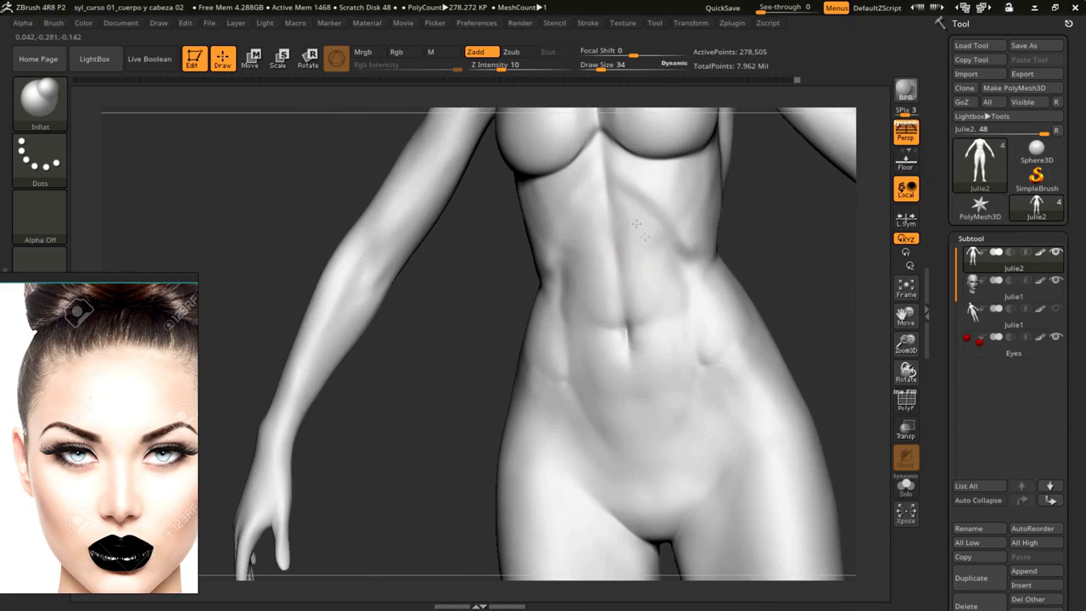
key(shift)
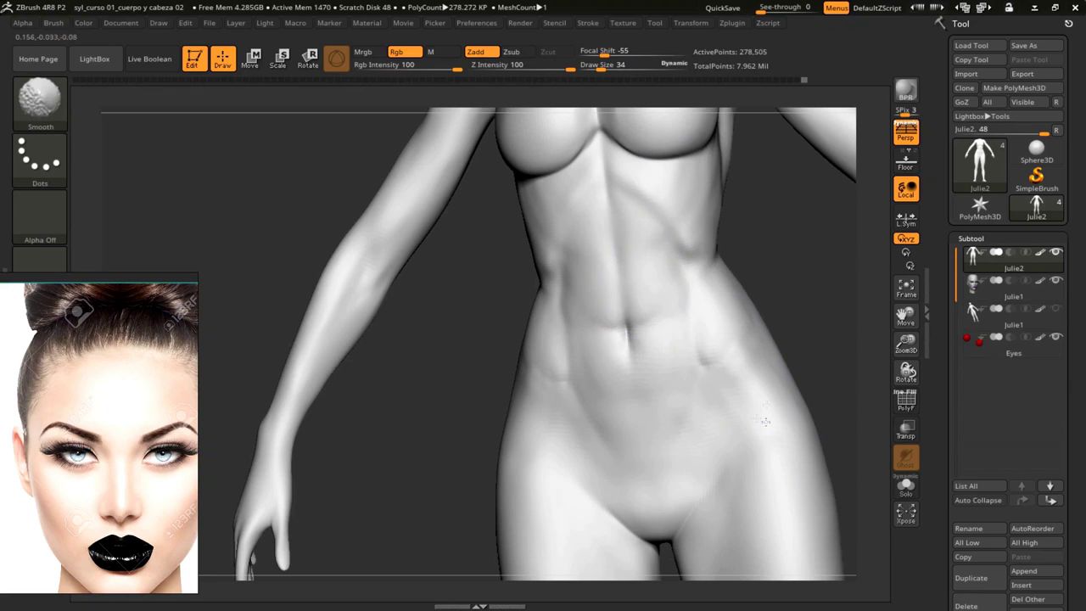
Step the body mesh up one subdivision level and smooth the side of the ribcage at draw size 34
key(ctrl+d)
right_drag(606, 381, 588, 274)
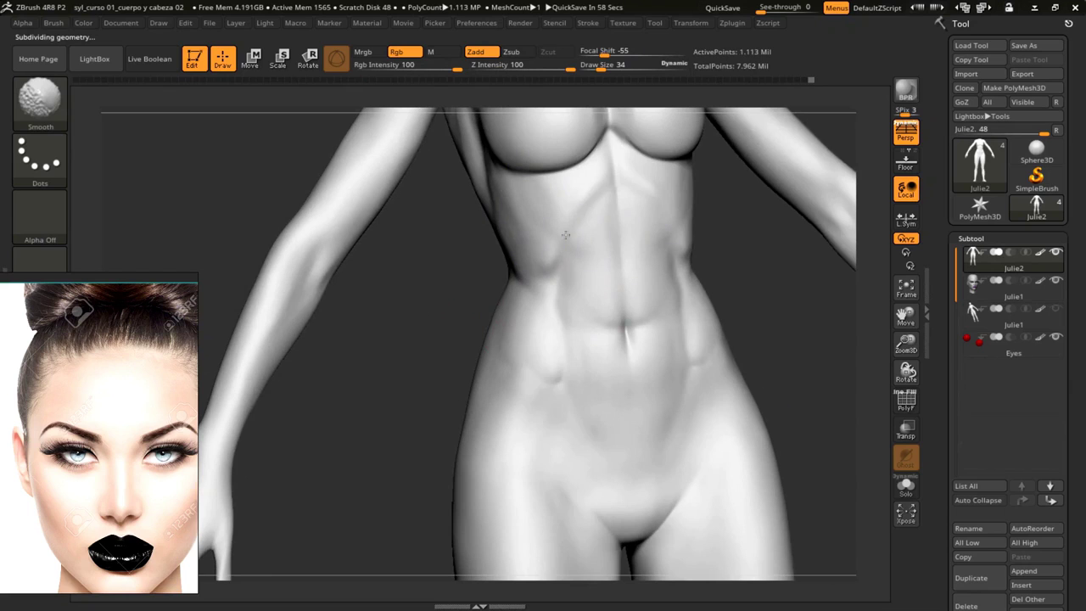
mouse_move(637, 198)
right_down()
mouse_move(424, 315)
mouse_move(430, 192)
right_up()
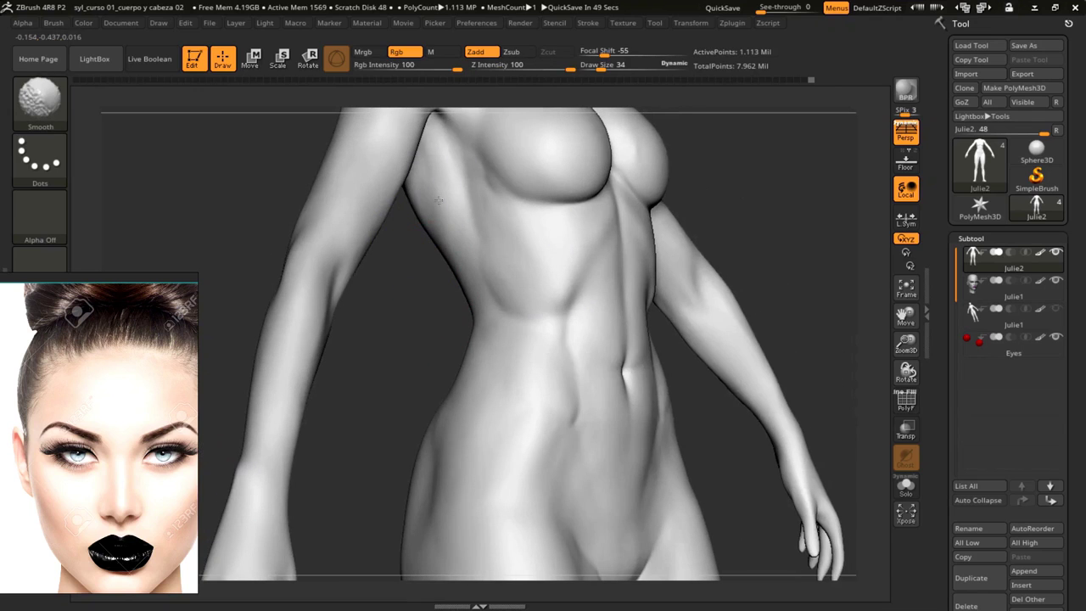